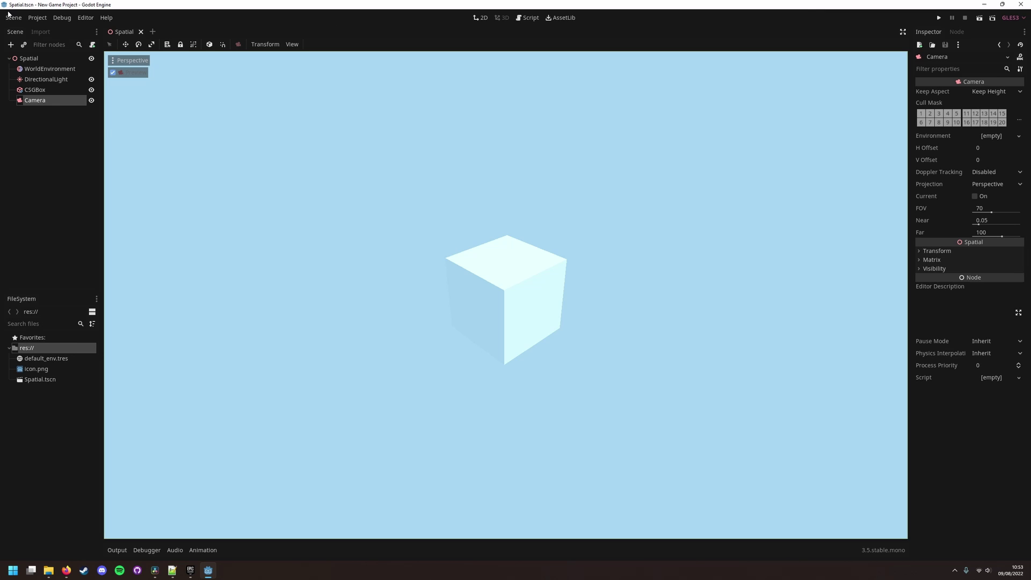
Step: In the project's display window settings, set the test width to 1024 and the test height to 600
left_click(38, 18)
left_click(49, 31)
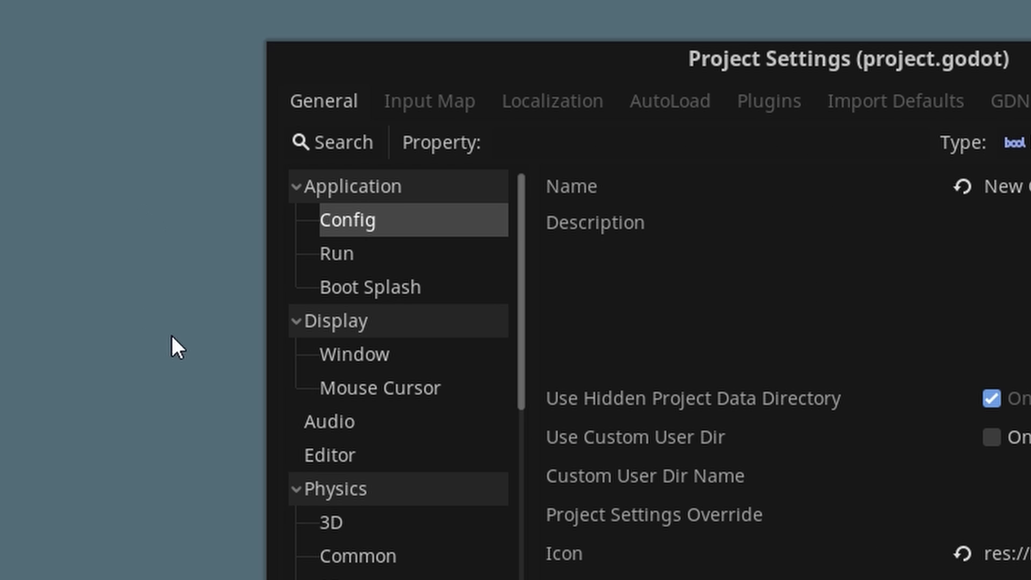
left_click(354, 354)
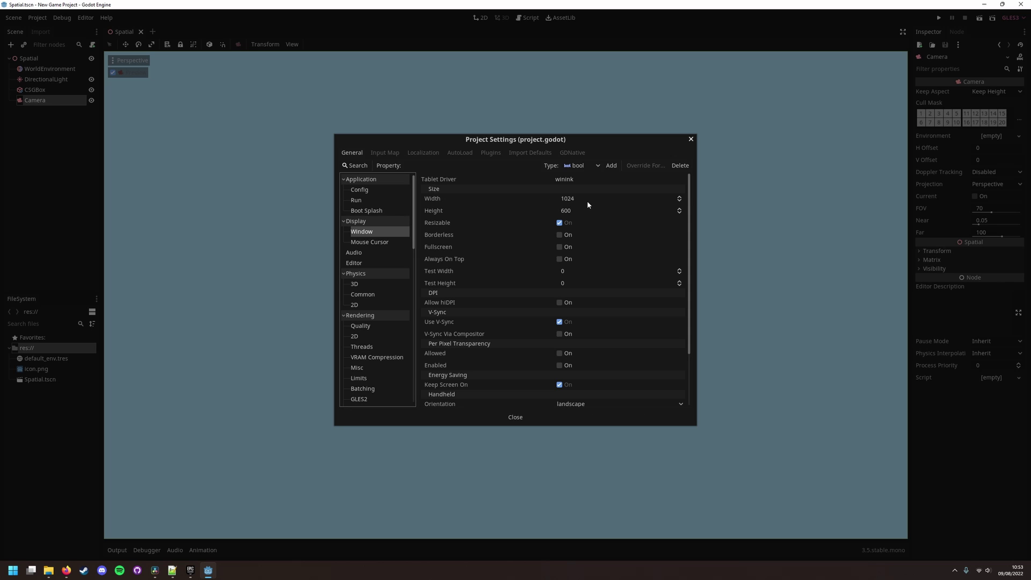
left_click(587, 199)
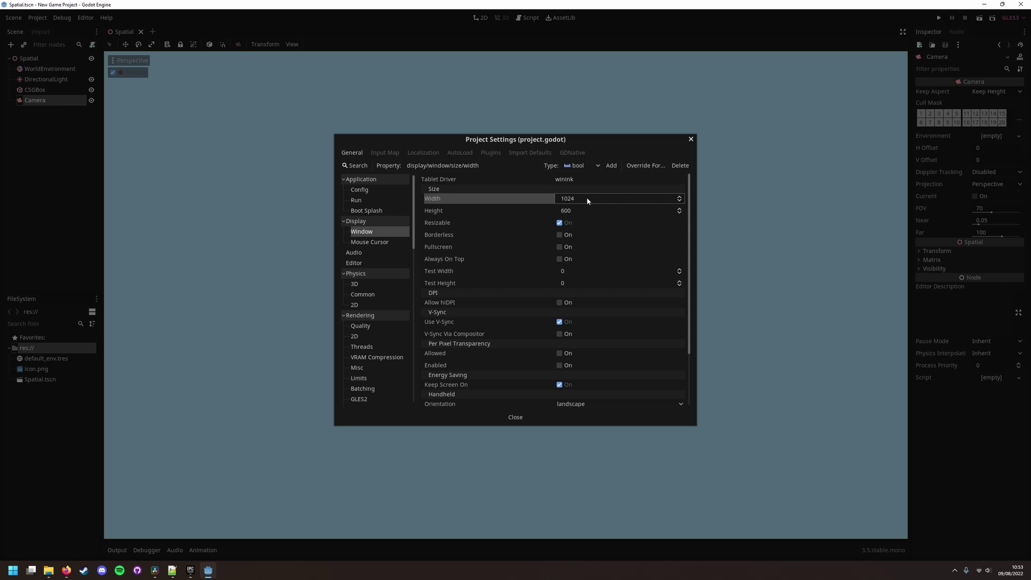
left_click(569, 270)
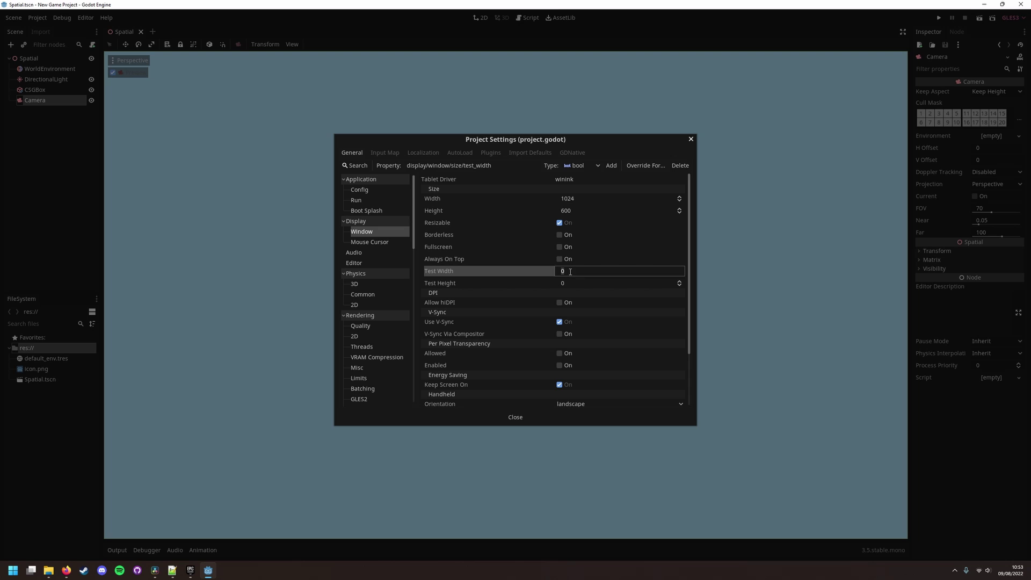
type("1024")
left_click(580, 211)
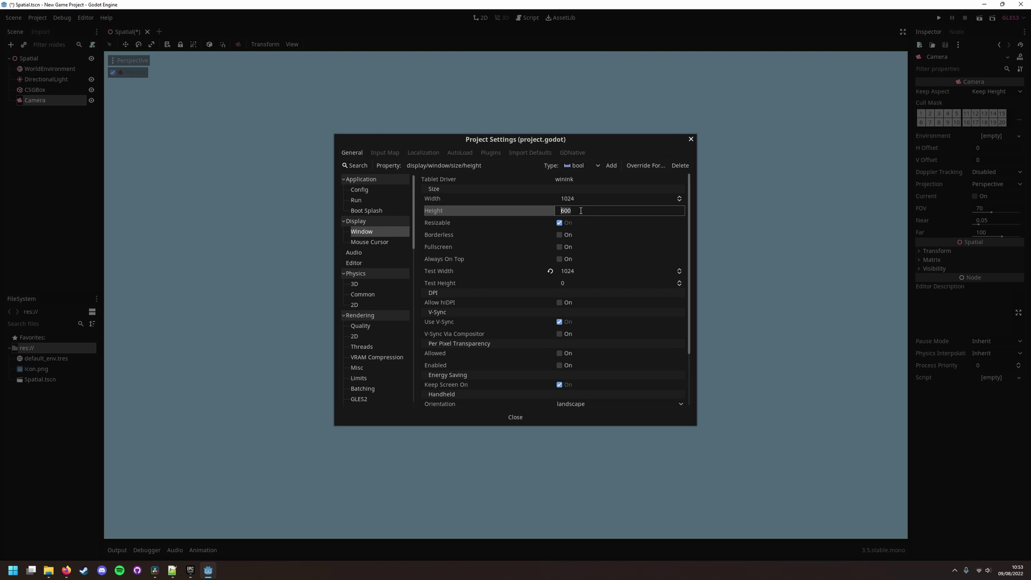
left_click(570, 283)
type("600")
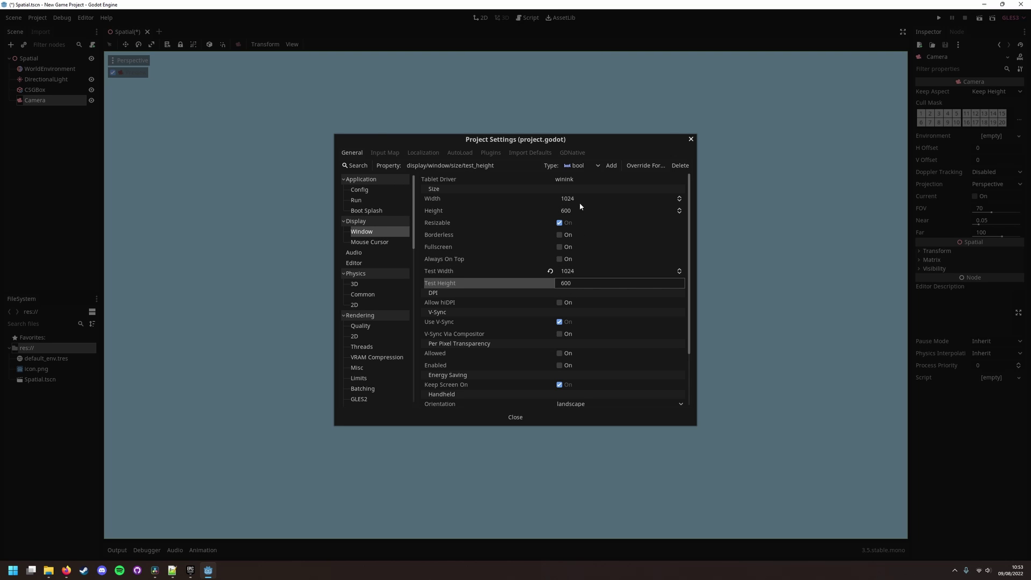
Step: Enter a smaller base width for the game window in the display size settings
left_click(581, 198)
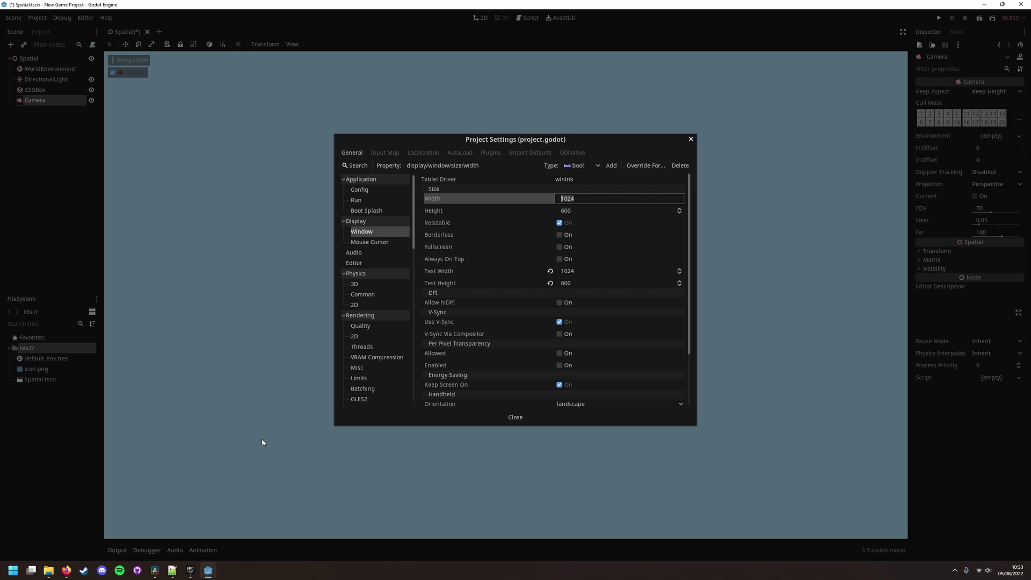
key("alt+Tab")
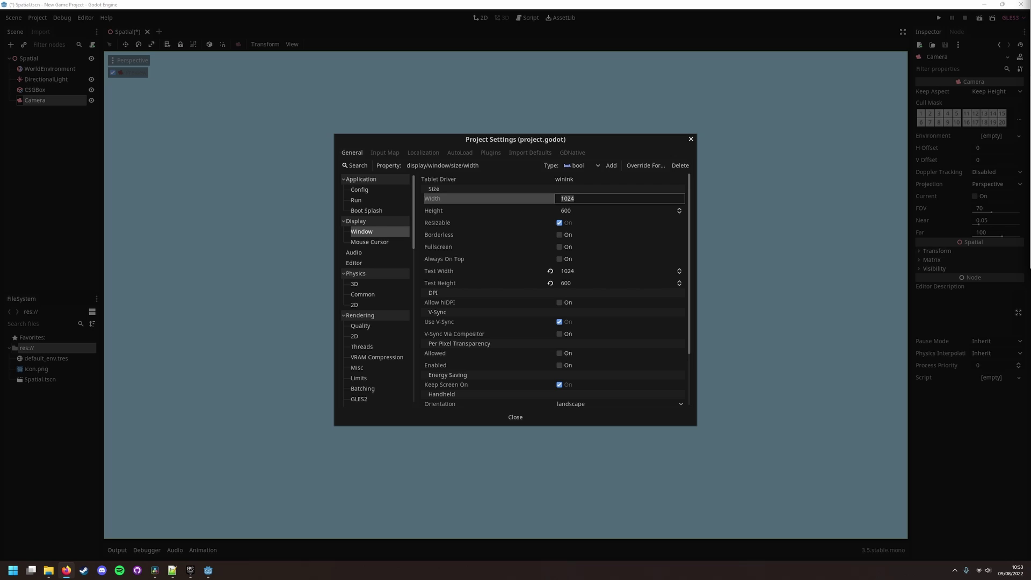
key("alt+Tab")
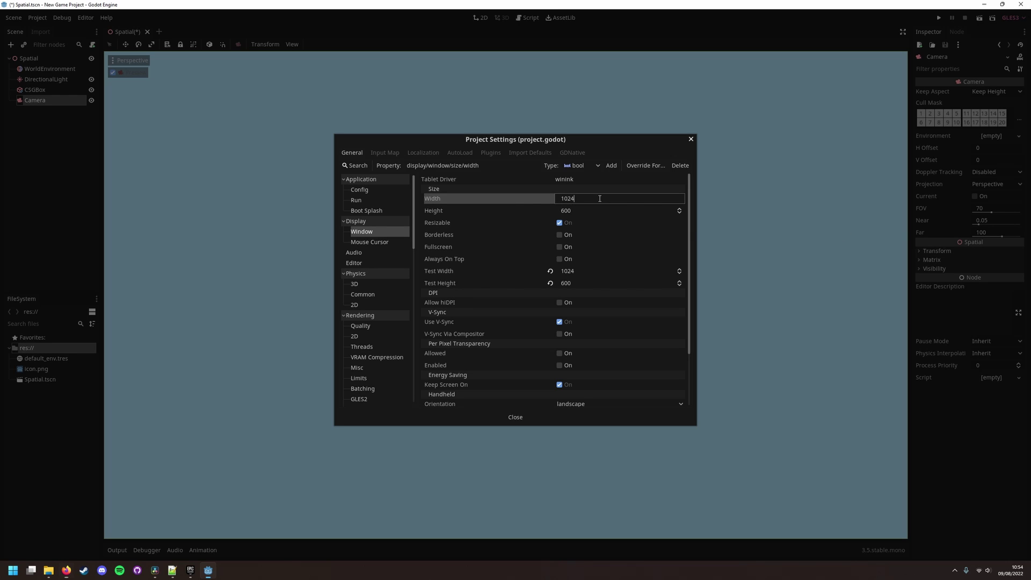
type("51")
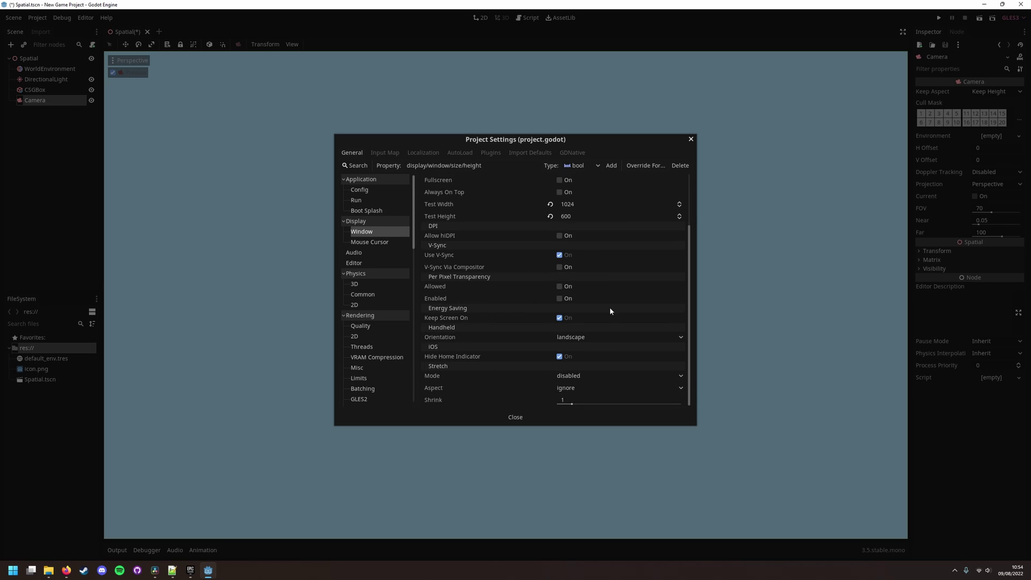
Step: Set the window's stretch mode to viewport and its stretch aspect to keep, and close the project settings
left_click(582, 377)
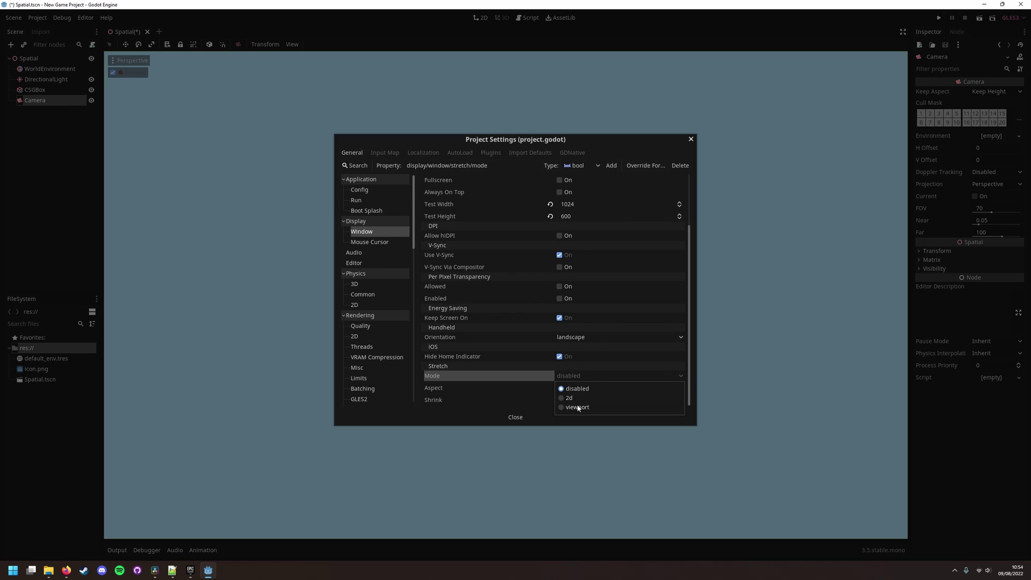
left_click(577, 408)
left_click(575, 388)
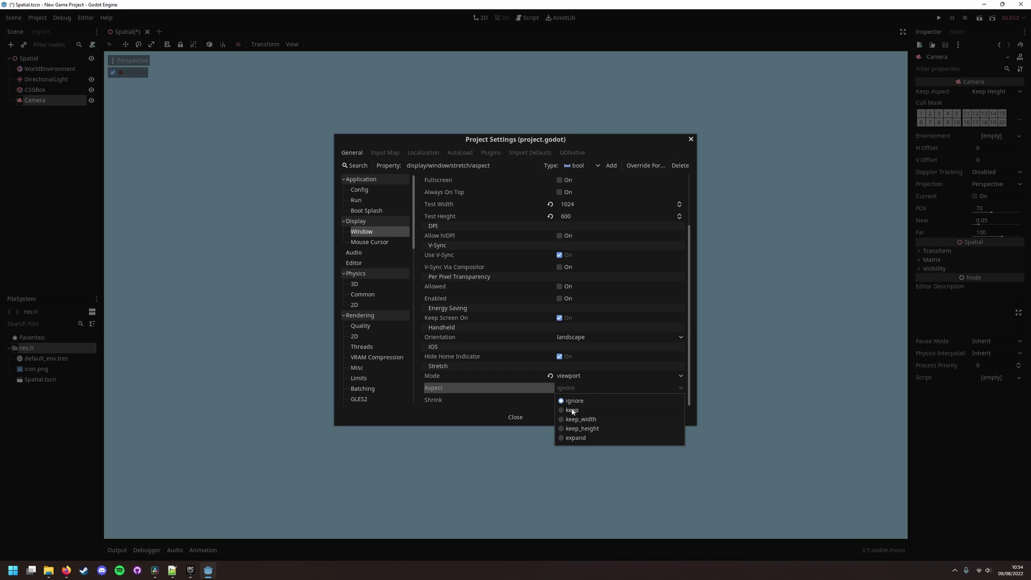
left_click(572, 409)
left_click(520, 416)
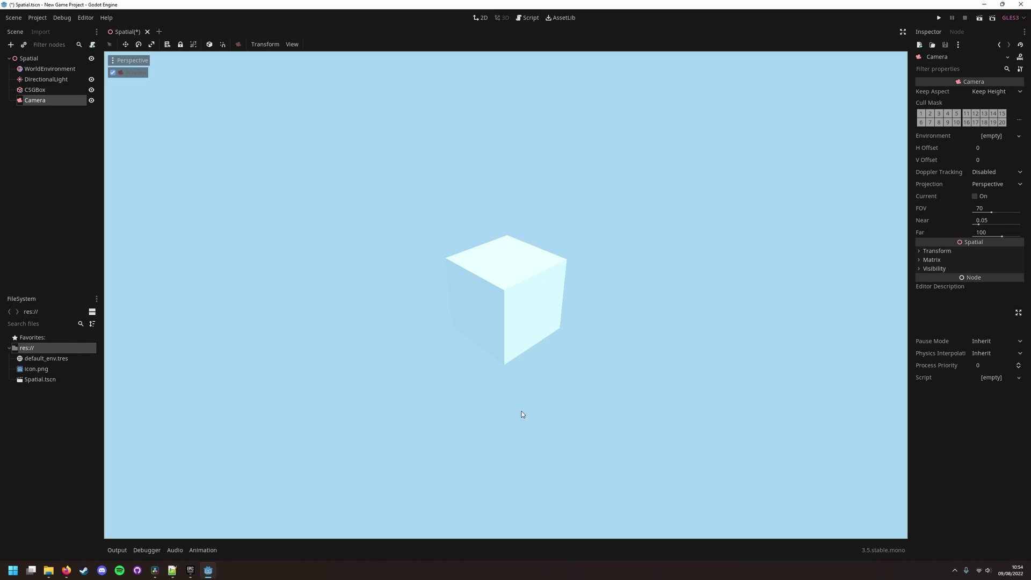
Step: Run the project with the current scene as the main scene and maximize the game window
left_click(937, 17)
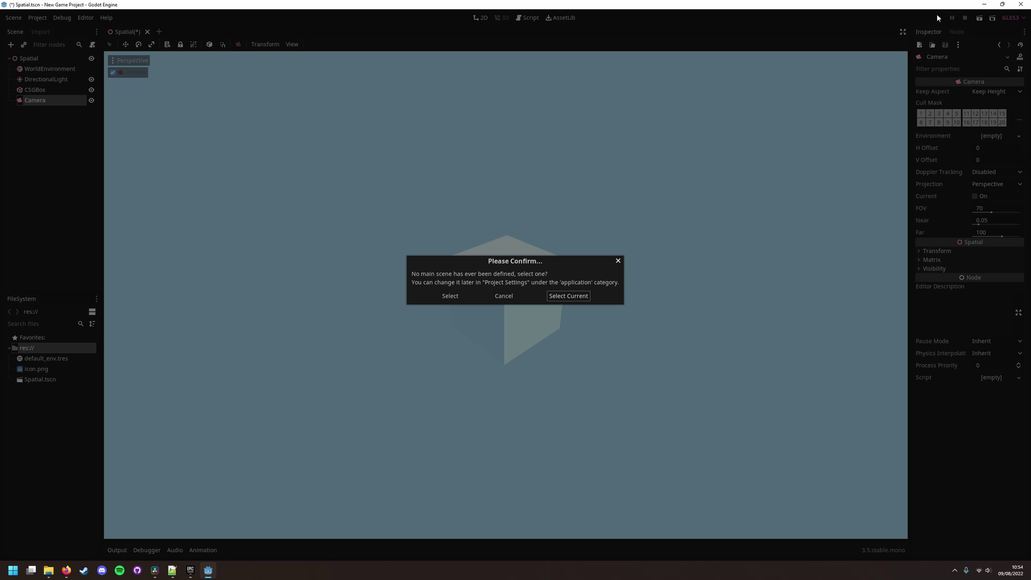
left_click(561, 297)
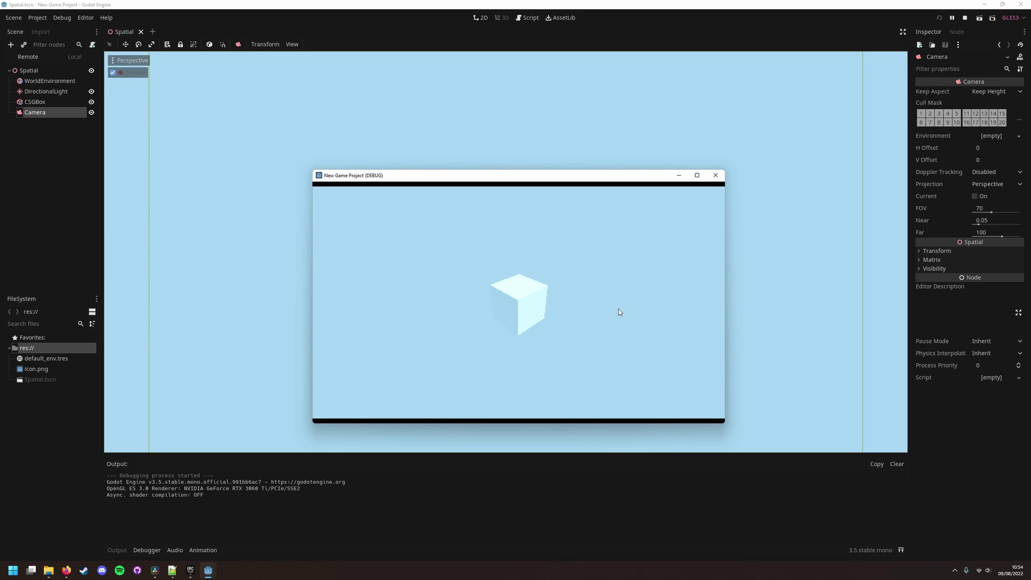
left_click(696, 175)
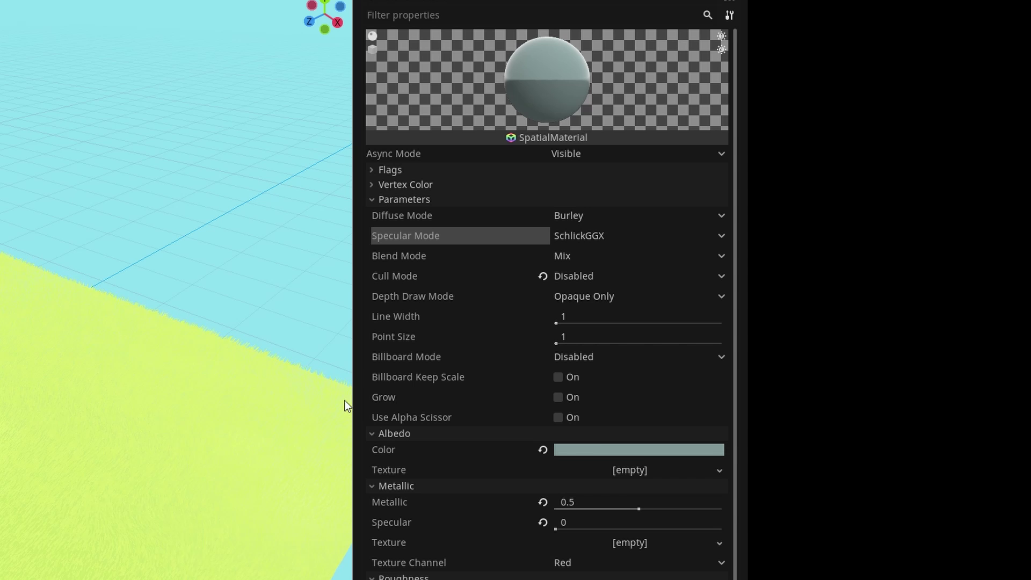
Step: Set both the diffuse mode and the specular mode of the grey spatial material to Toon
left_click(570, 217)
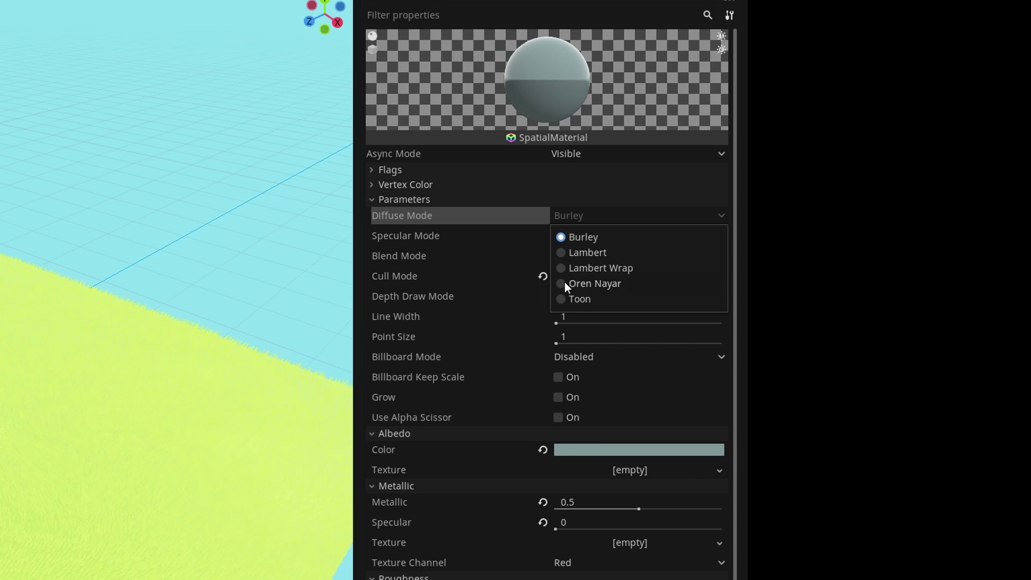
left_click(577, 299)
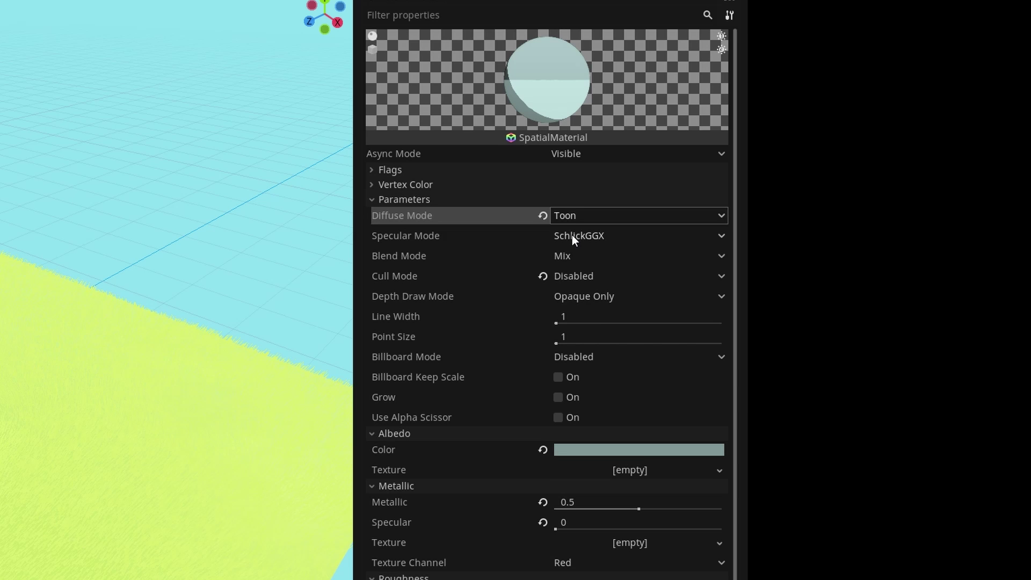
left_click(573, 237)
left_click(563, 304)
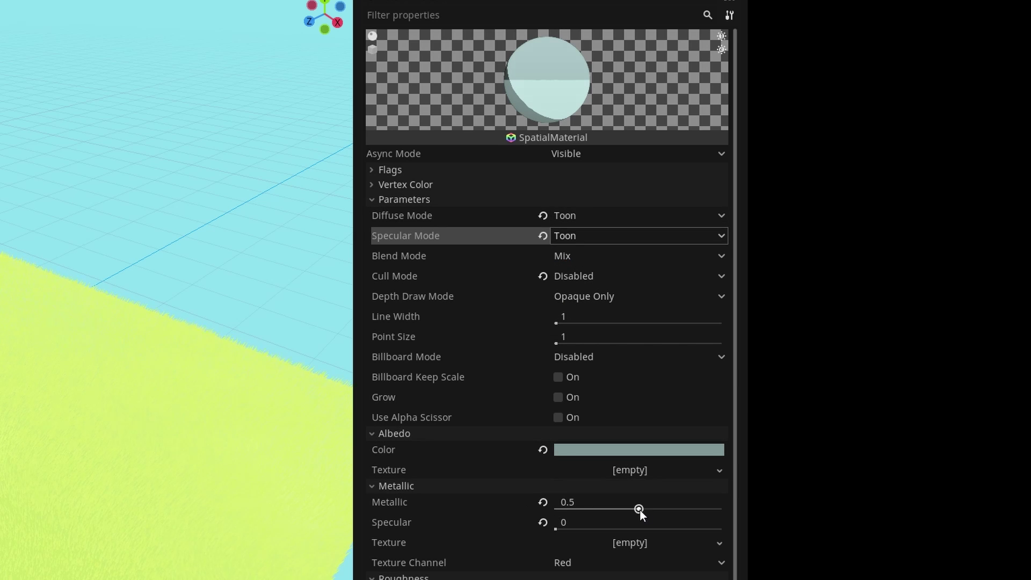
Step: Set the spatial material's metallic value to 0.5 and its roughness to 0
left_click_drag(640, 510, 627, 510)
left_click(614, 502)
type("0.5")
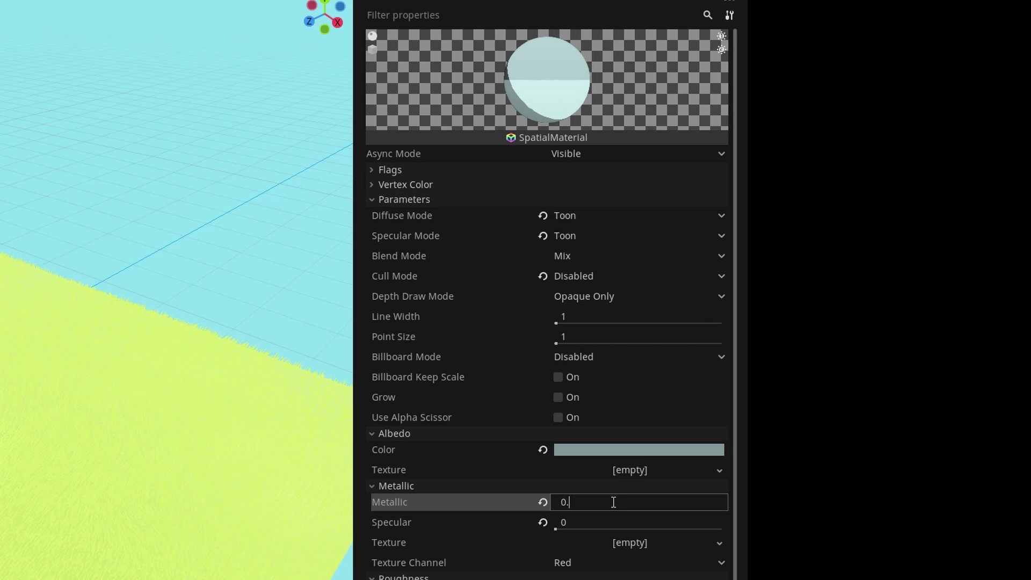
key("Return")
scroll(587, 300, "down", 5)
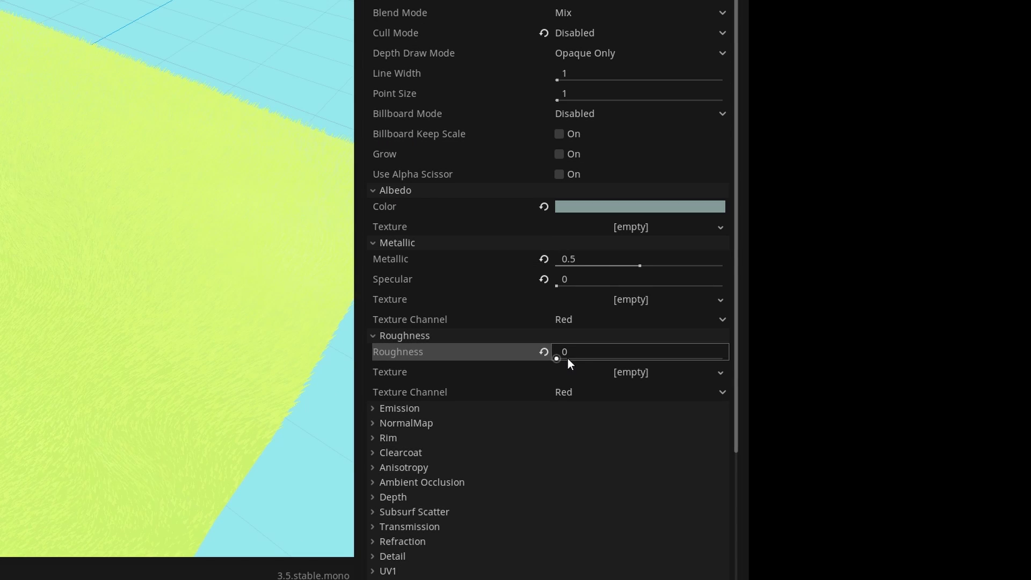
mouse_move(568, 359)
left_mouse_down()
mouse_move(625, 359)
mouse_move(564, 358)
left_mouse_up()
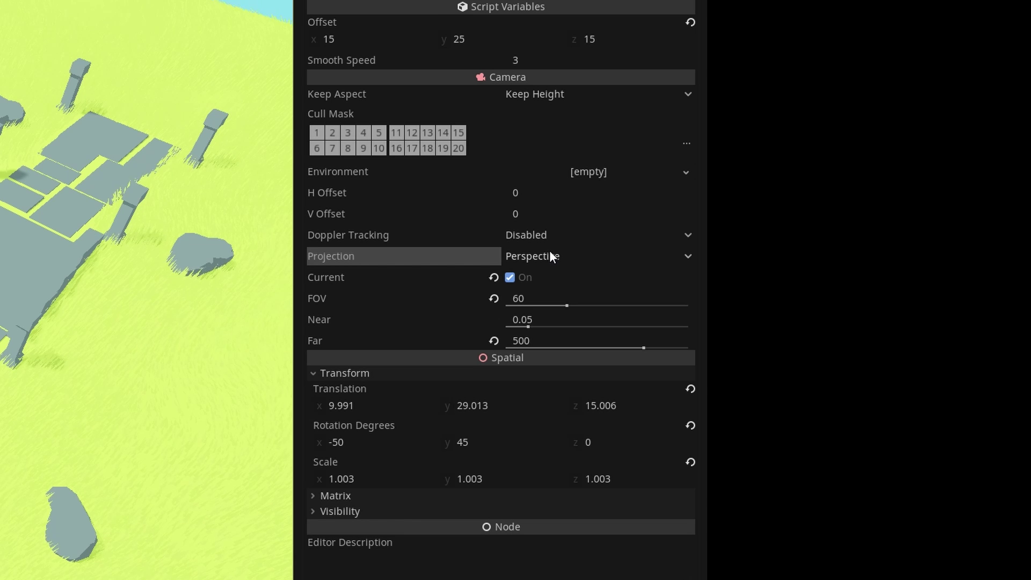
Step: Switch the camera's projection to Orthogonal and turn off its preview in the viewport
left_click(549, 252)
left_click(533, 296)
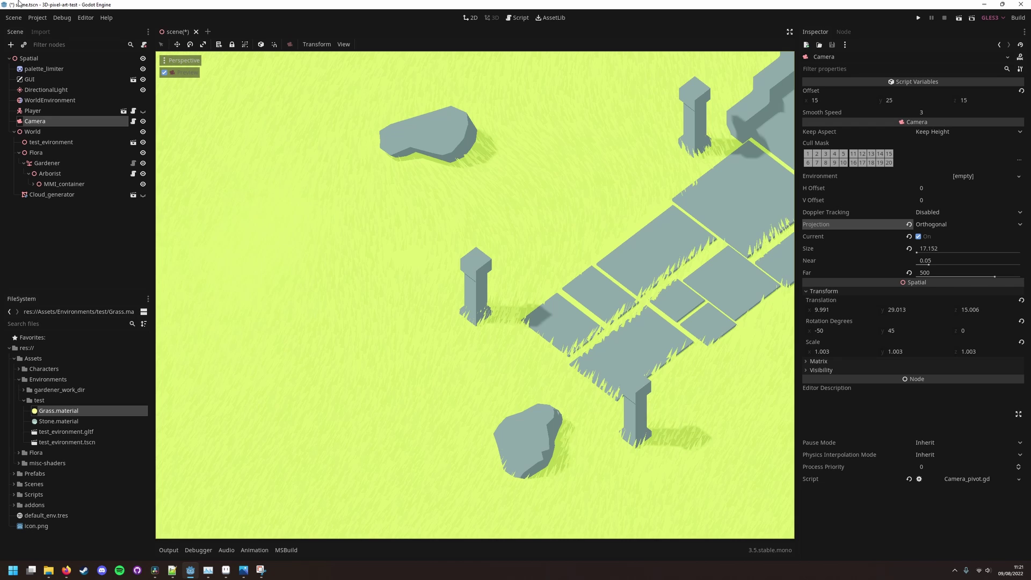
left_click(164, 73)
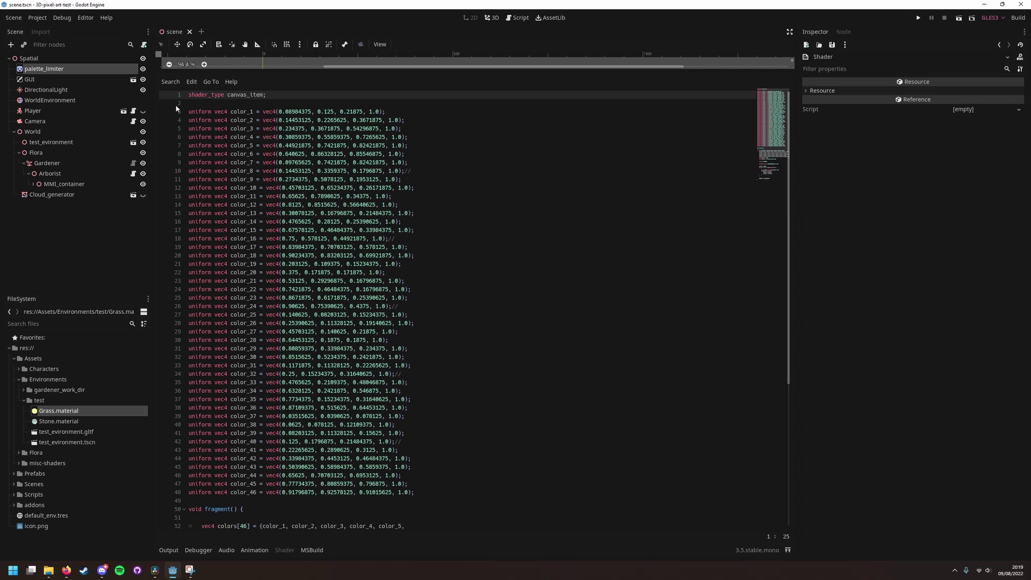
Step: Examine the list of uniform vec4 palette colours declared at the start of the palette limiter shader
left_click_drag(190, 103, 531, 497)
key("Left")
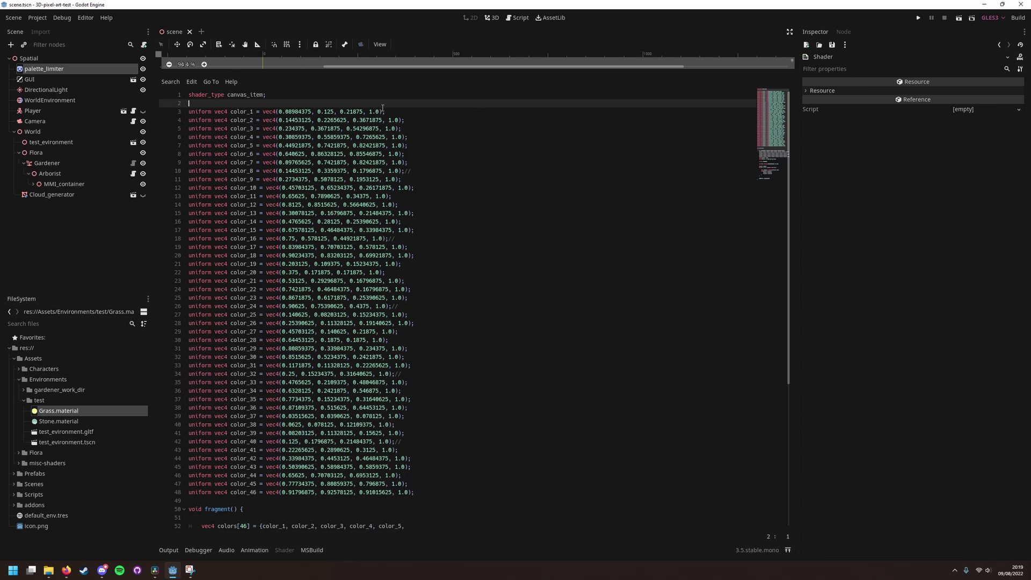
left_click(287, 111)
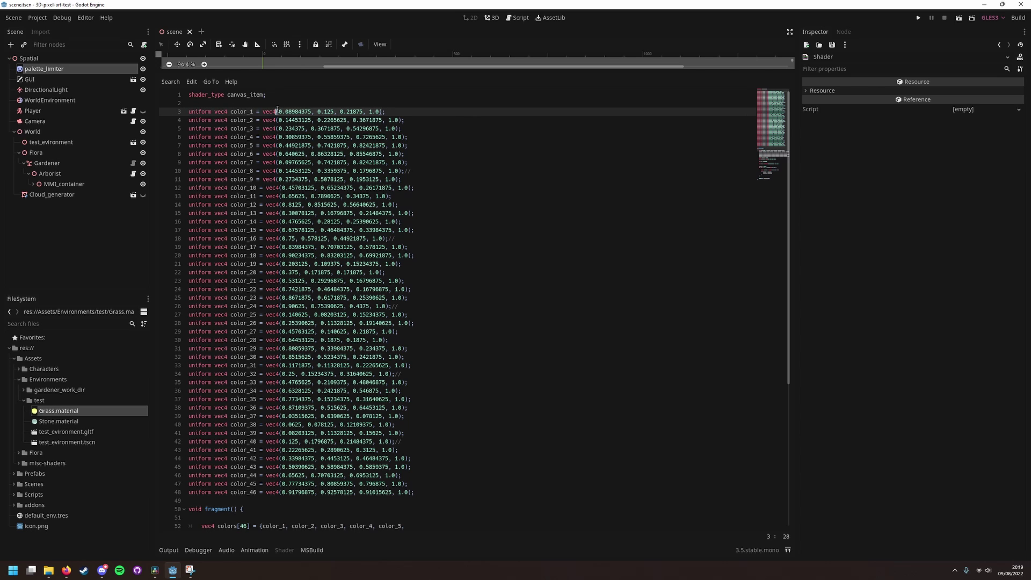
left_click(438, 148)
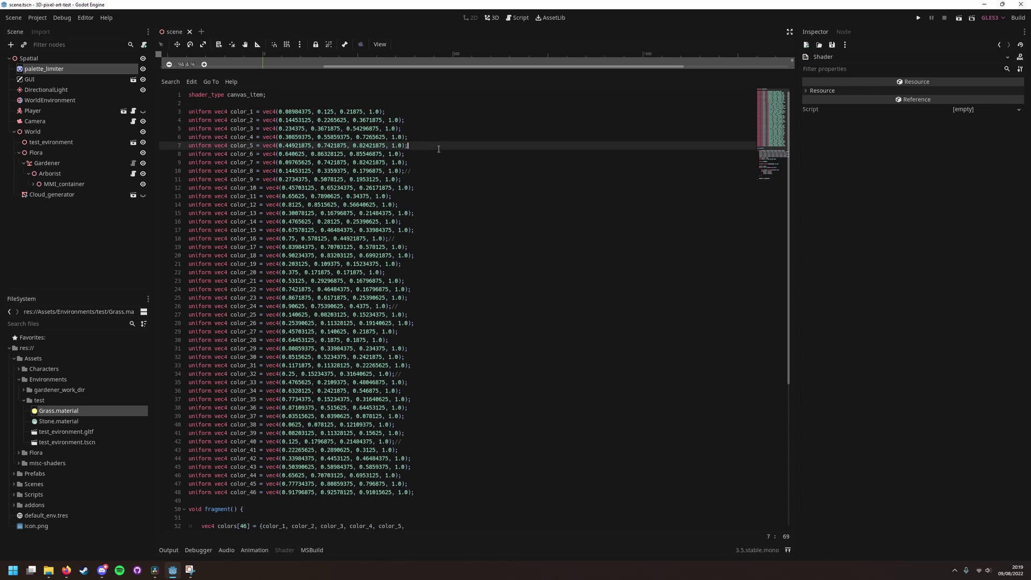
left_click(277, 110)
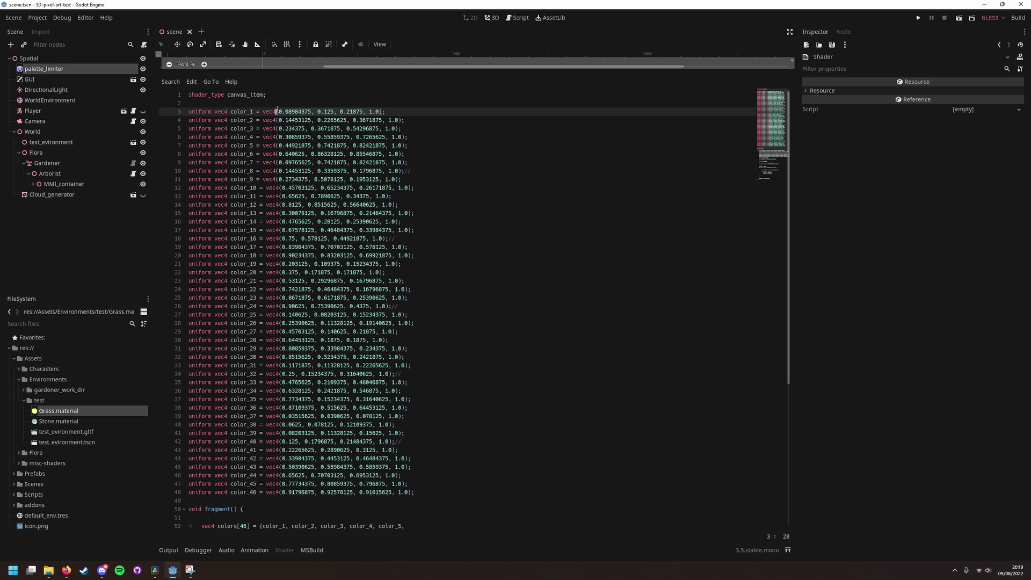
left_click(438, 149)
left_click(278, 111)
left_click(438, 149)
left_click(277, 111)
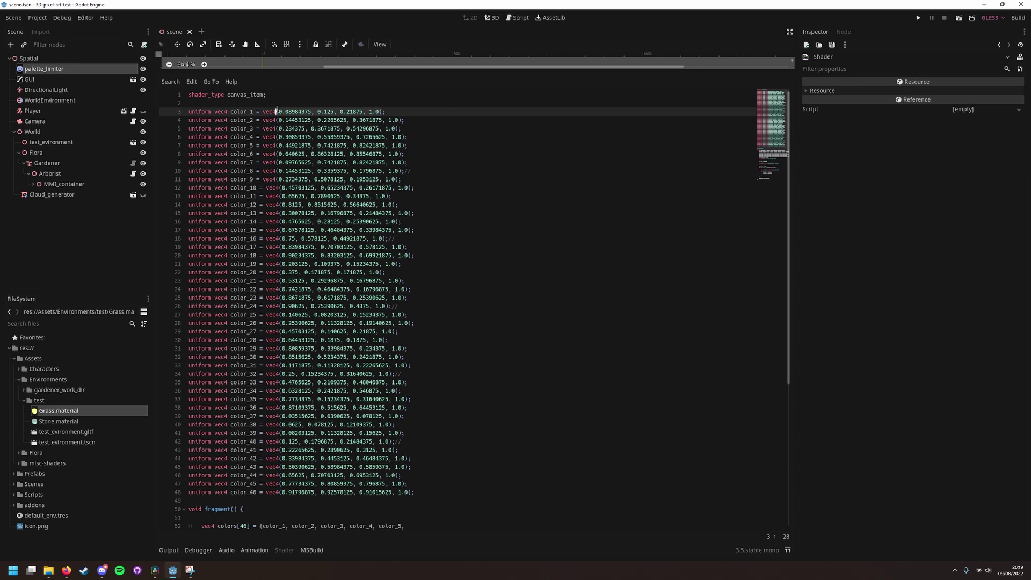
left_click(438, 149)
left_click(277, 111)
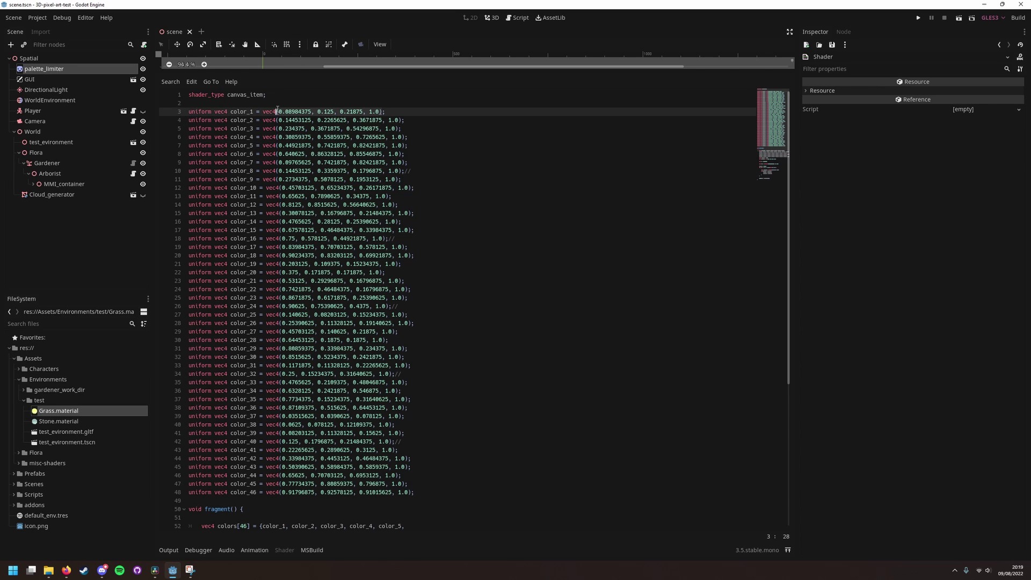
left_click(438, 149)
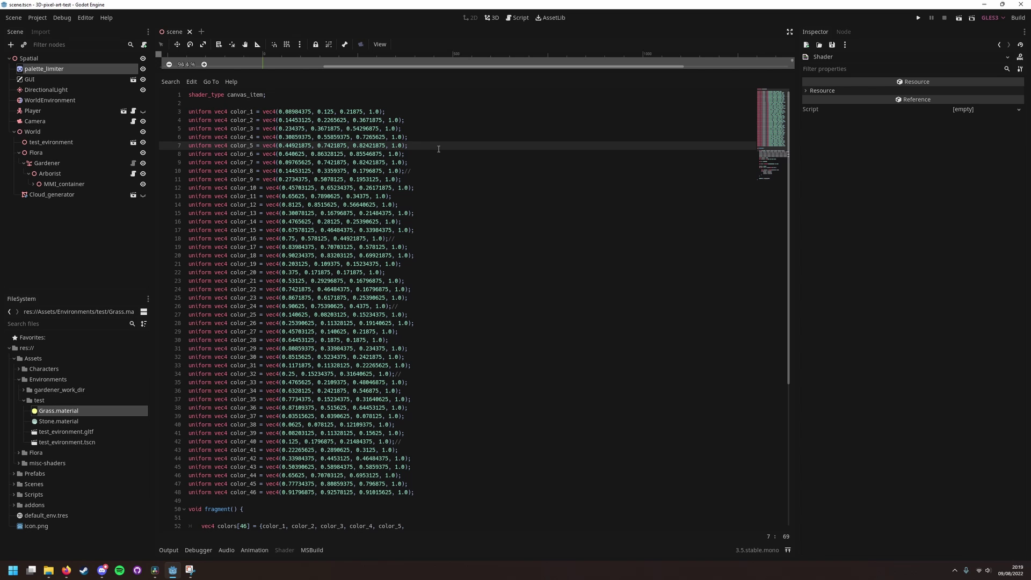
Step: Examine the shader's fragment function, from the colors array to the loop comparing each palette colour's distance to the screen colour
scroll(438, 148, "down", 8)
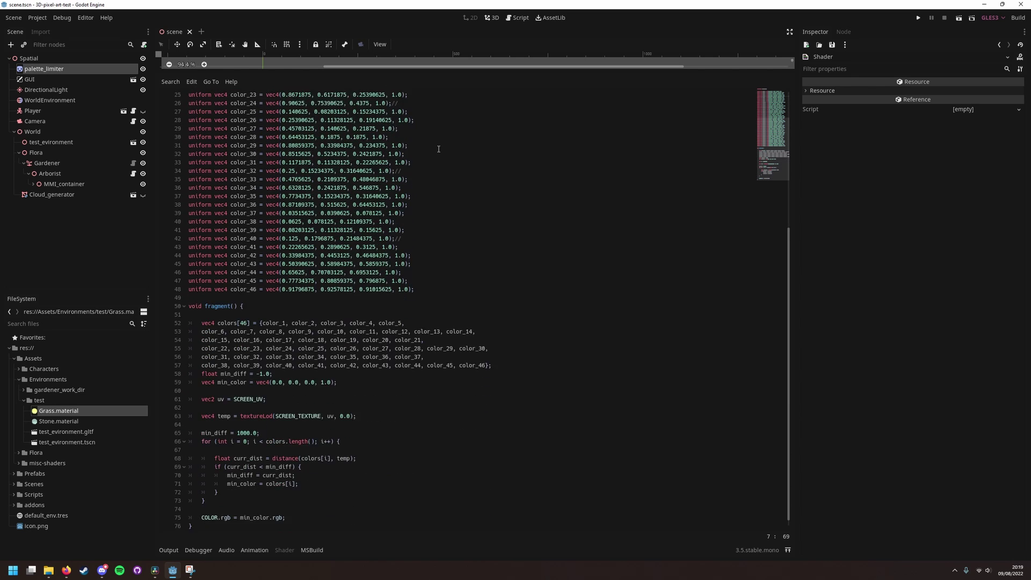
left_click_drag(194, 317, 314, 364)
left_click(238, 433)
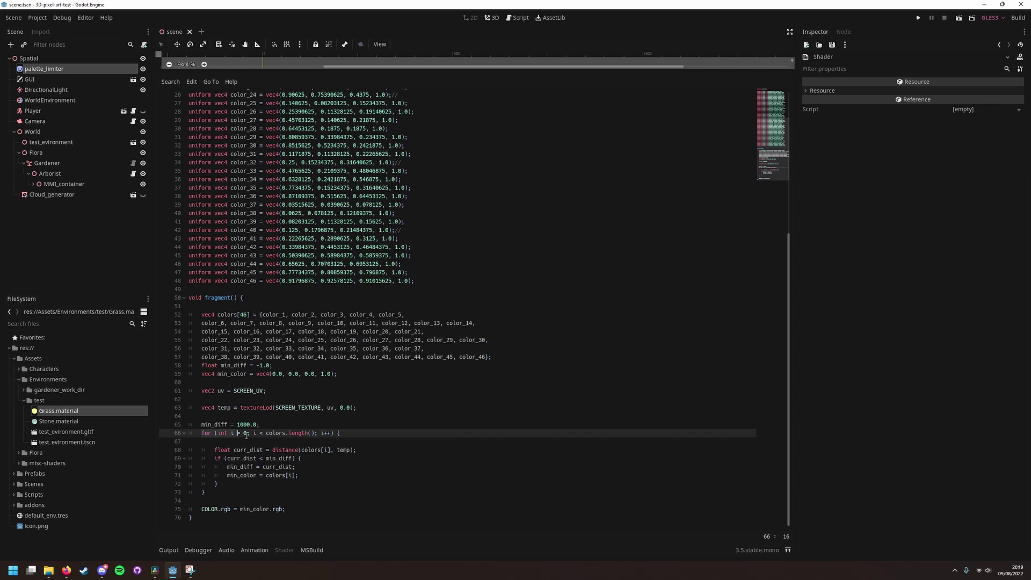
left_click(277, 441)
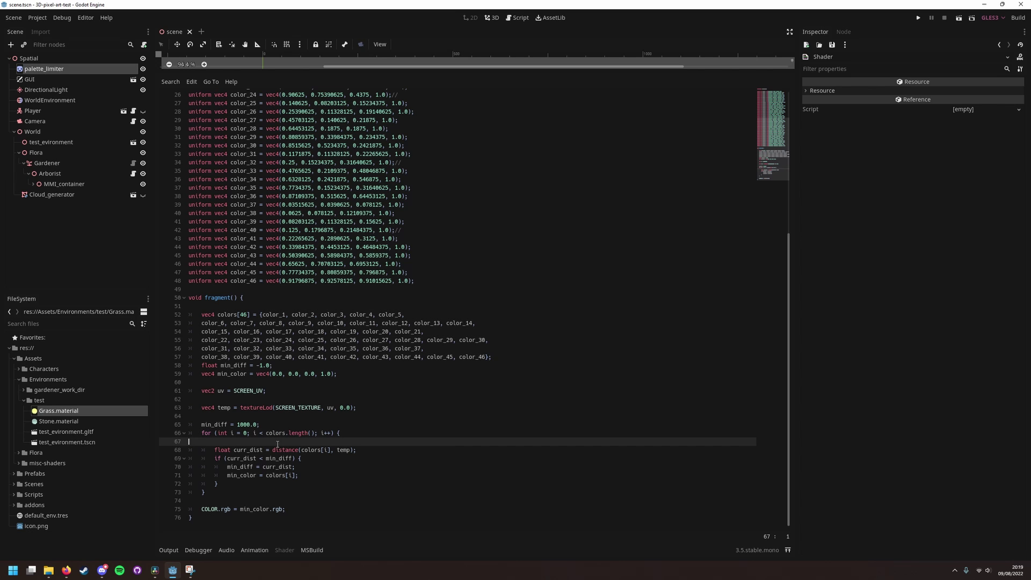
left_click(283, 451)
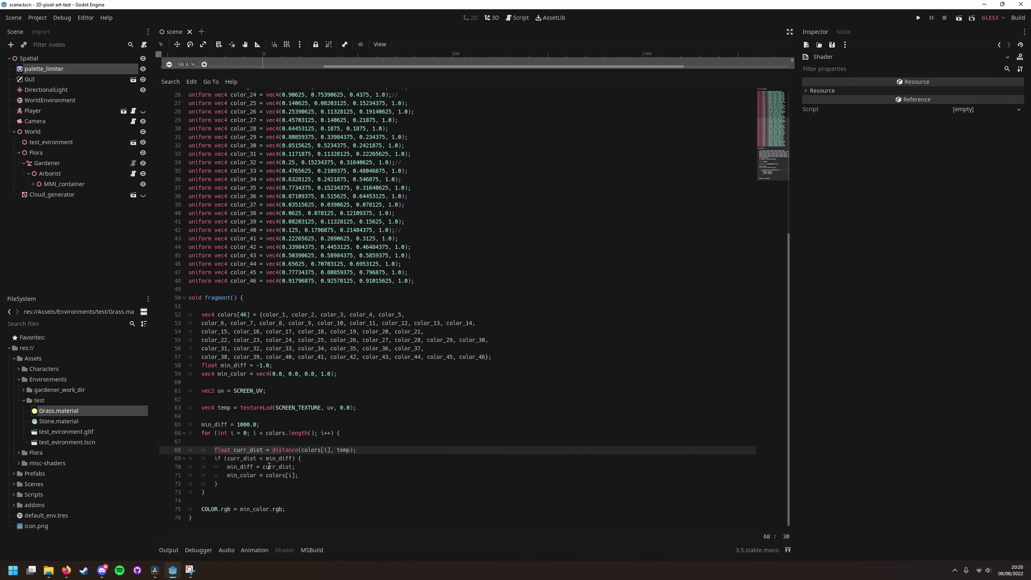
Step: Examine the end of the palette limiter's loop, where the closest colour is stored and assigned to COLOR.rgb
left_click(317, 466)
left_click(314, 475)
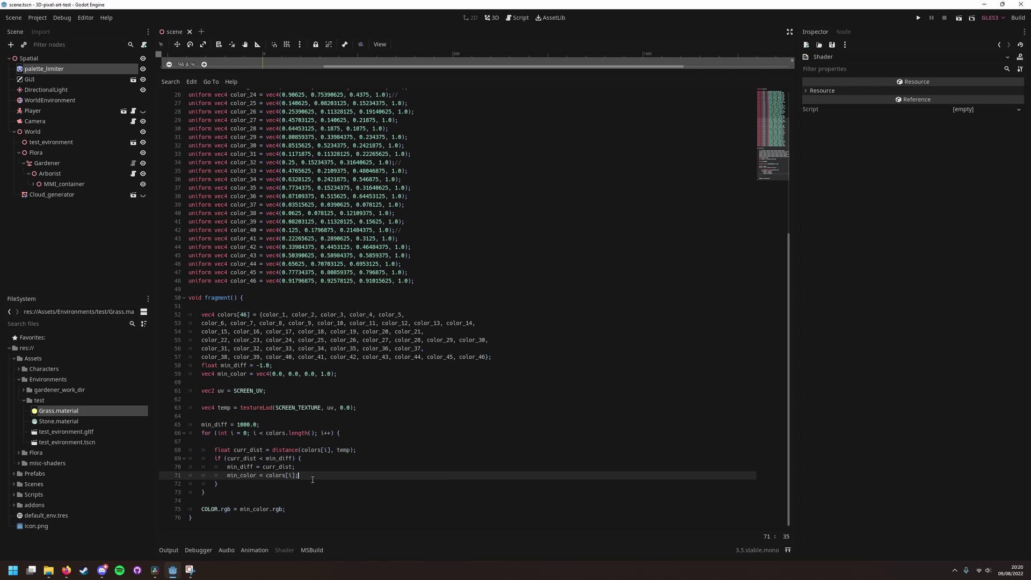
left_click(311, 509)
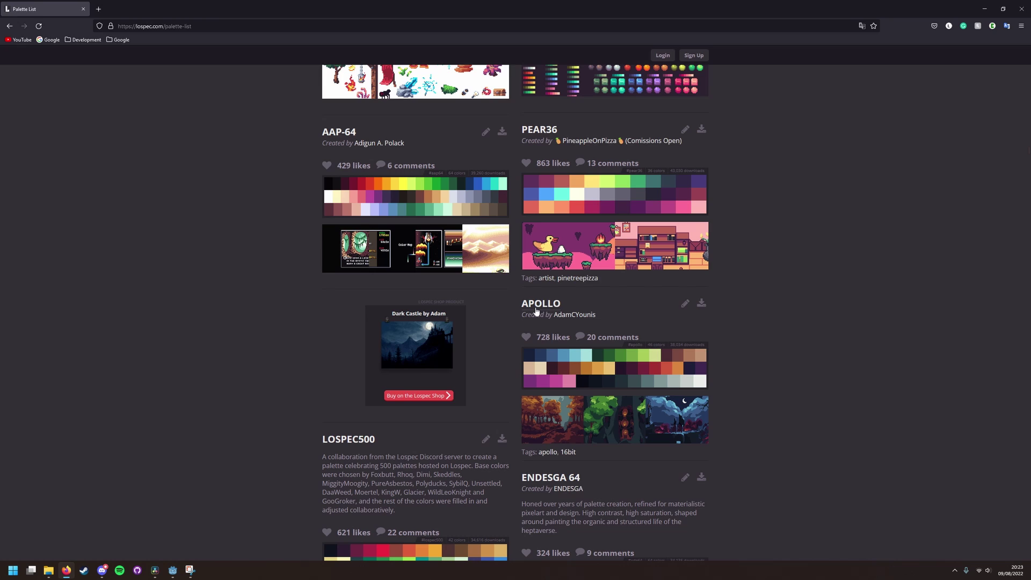
Step: Switch to the browser and open the Apollo palette from the Lospec palette list to view its colours
left_click(541, 304)
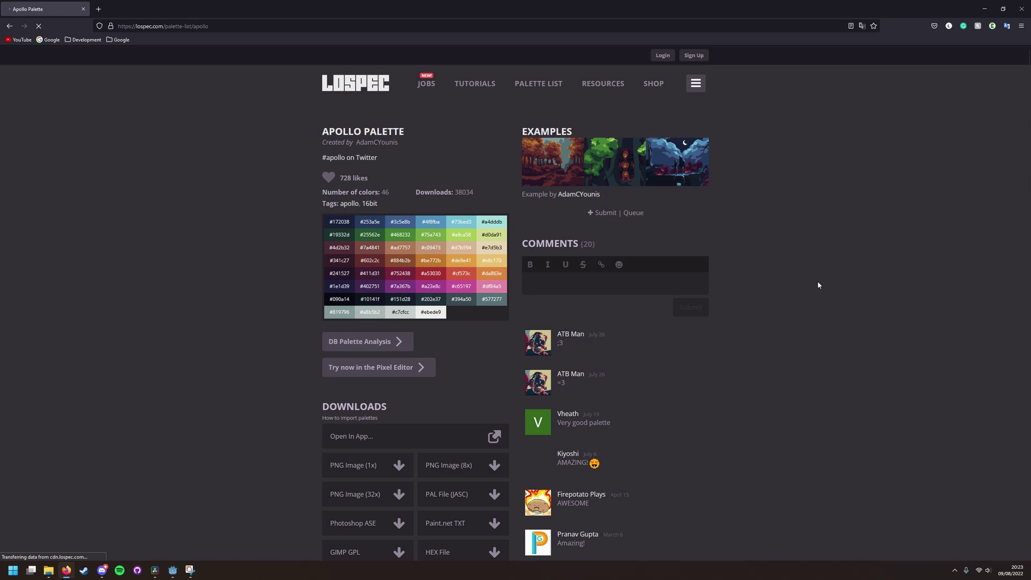
right_click(547, 160)
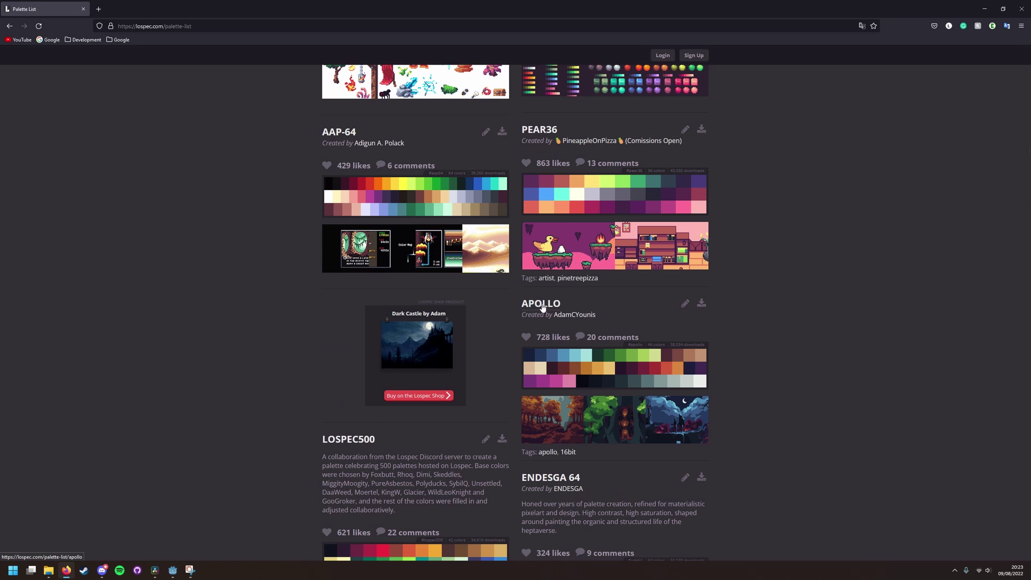
left_click(541, 303)
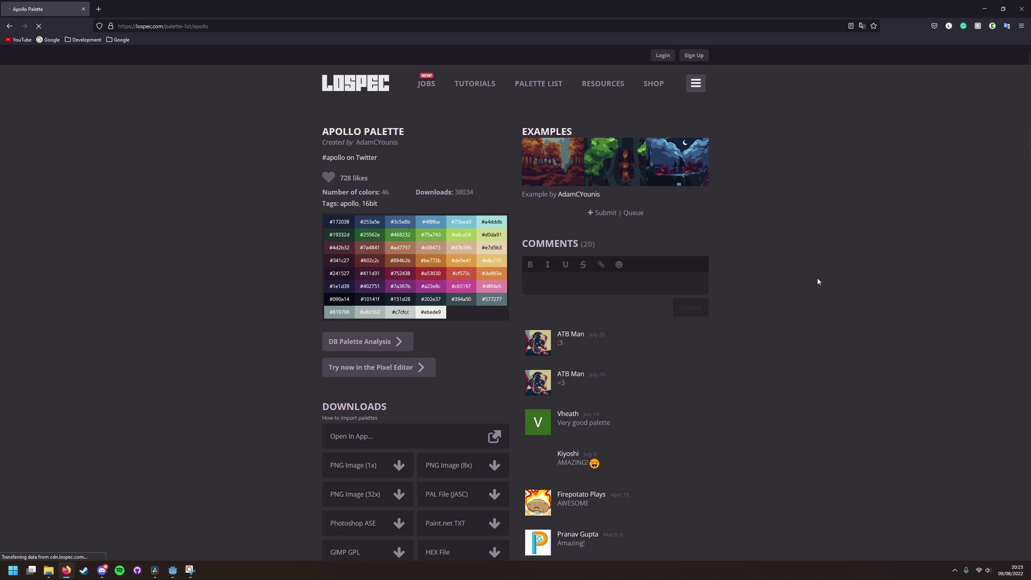
middle_click(547, 163)
scroll(797, 340, "down", 4)
scroll(797, 339, "up", 4)
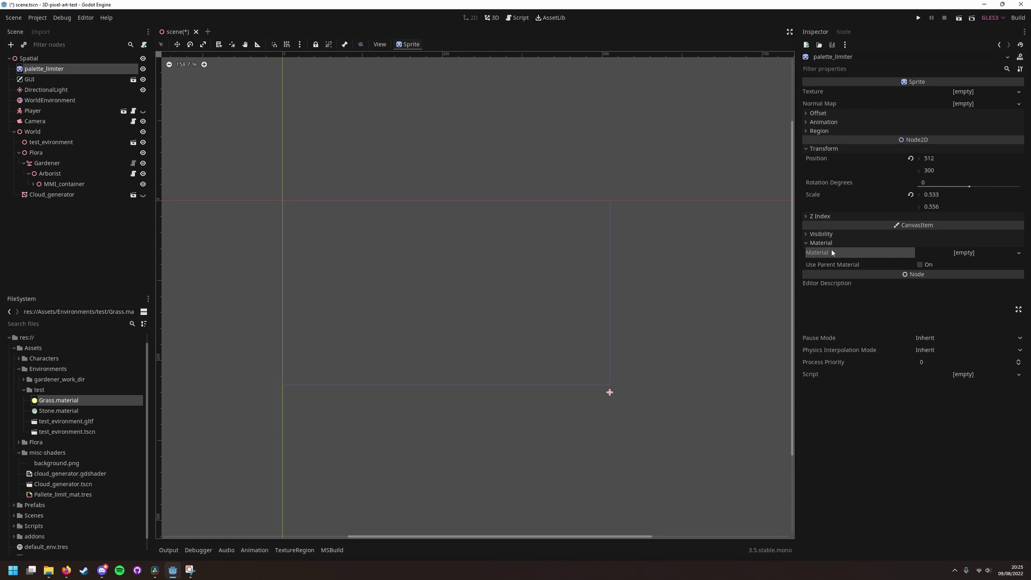
Step: In Godot, load Pallete_limit_mat.tres as the palette_limiter sprite's material and assign background.png as its texture
left_click(971, 252)
left_click(959, 358)
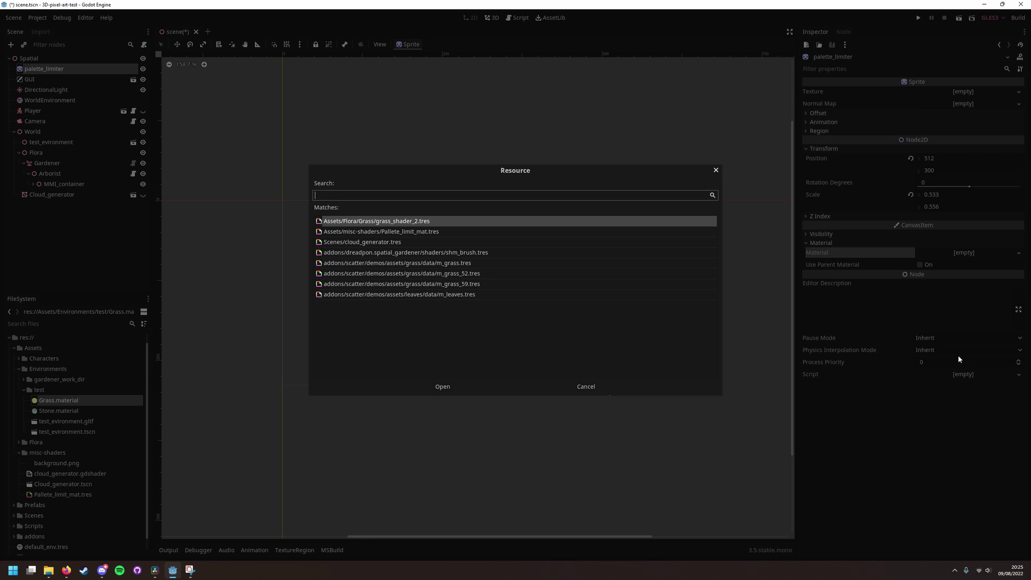
double_click(389, 234)
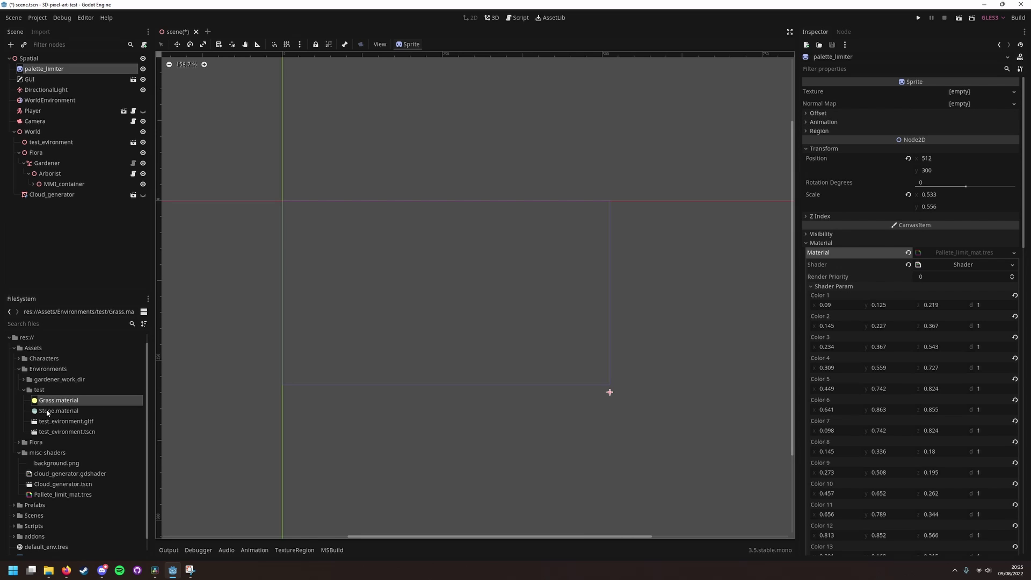
left_click_drag(52, 467, 480, 363)
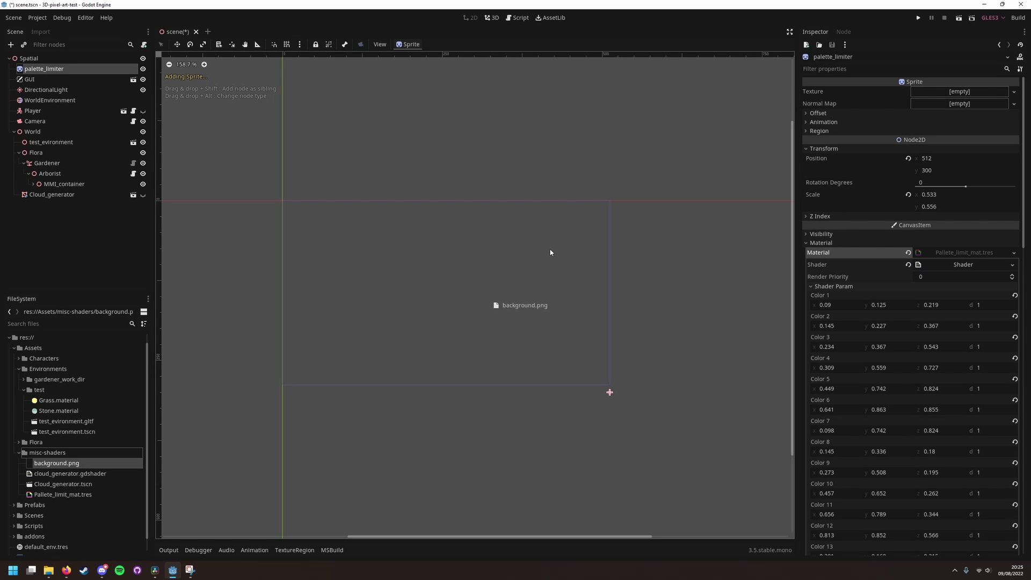
left_click_drag(937, 95, 937, 95)
Step: Run the project and move the view around the stone path to inspect the palette-limited pixel-art rendering
key("F5")
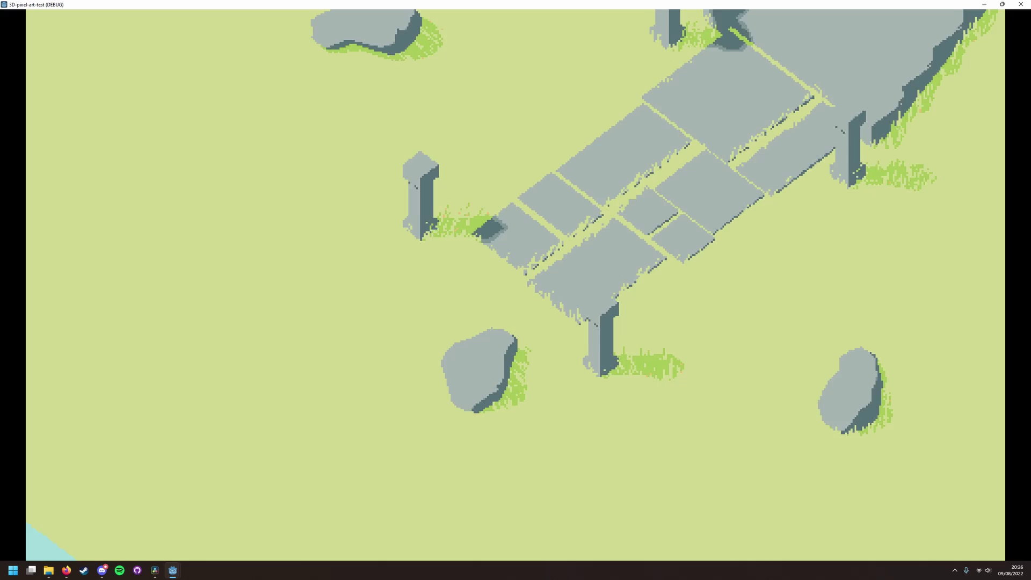
key("w")
key("d")
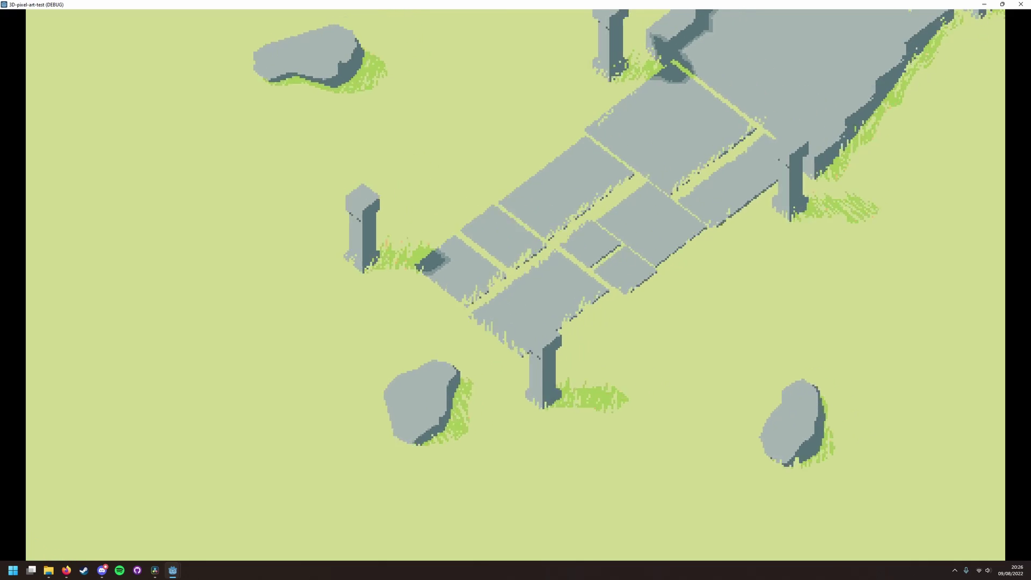
key("w")
key("d")
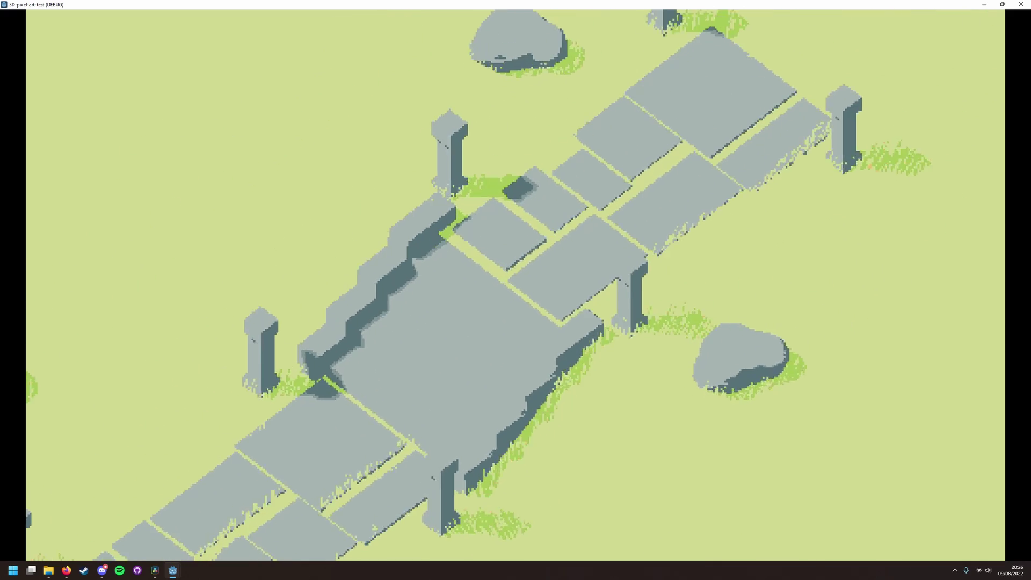
key("w")
key("d")
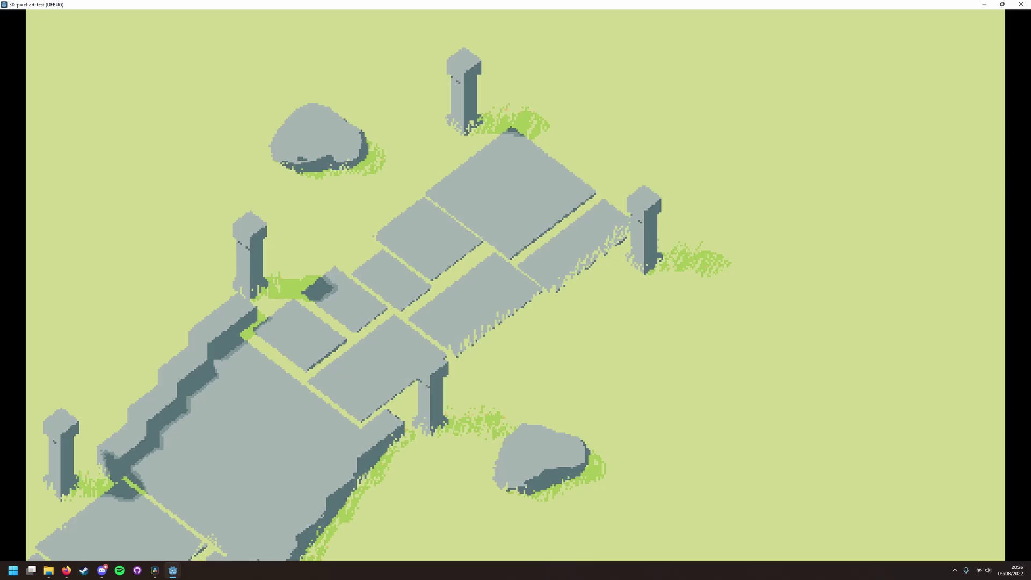
key("a")
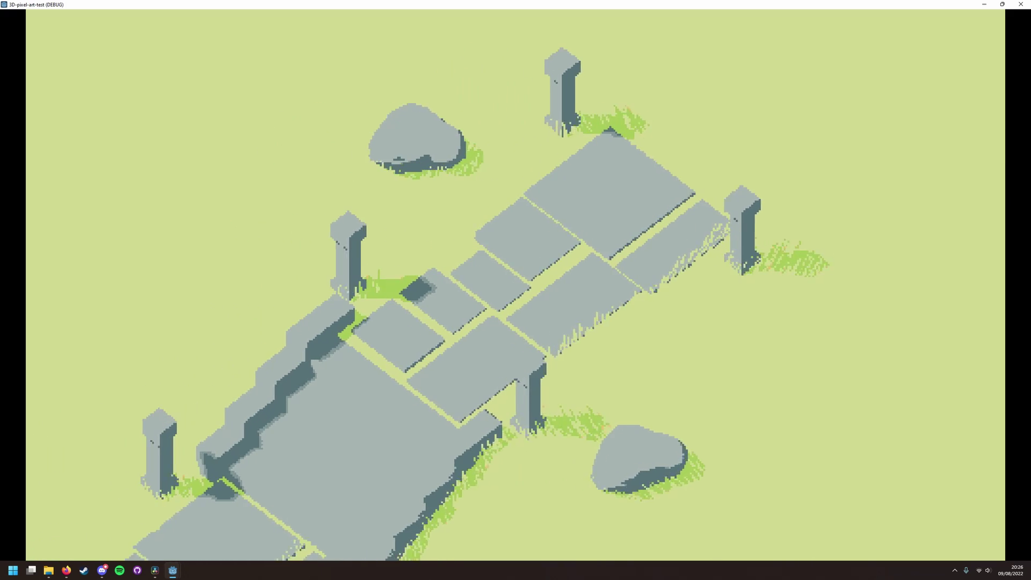
key("s")
key("a")
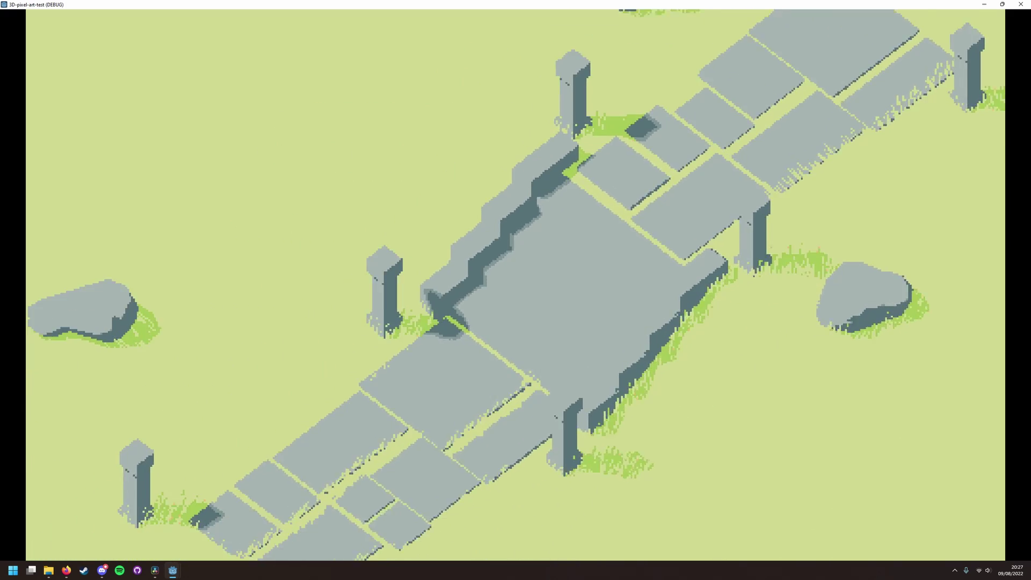
key("a")
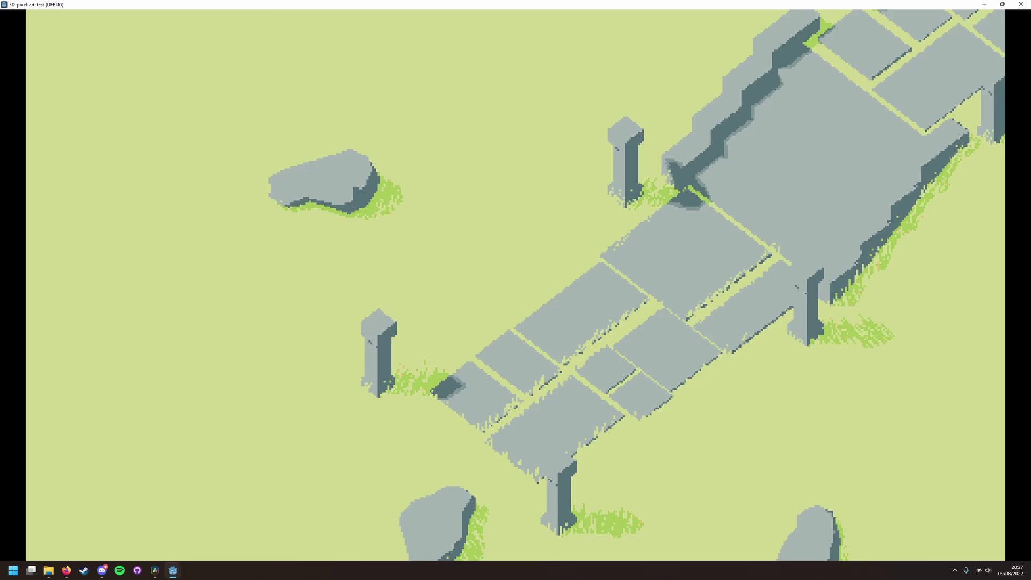
key("s")
key("d")
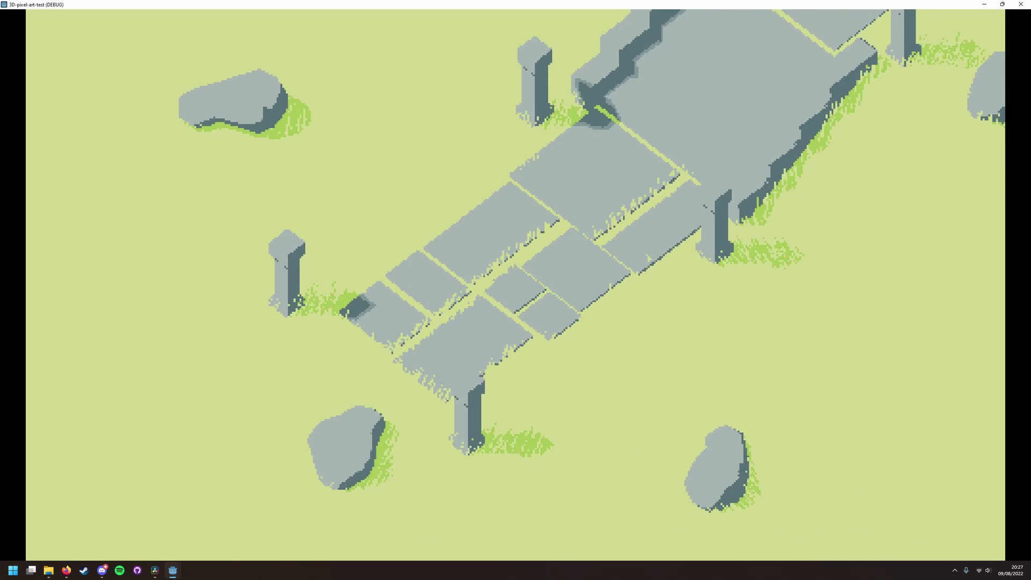
key("d")
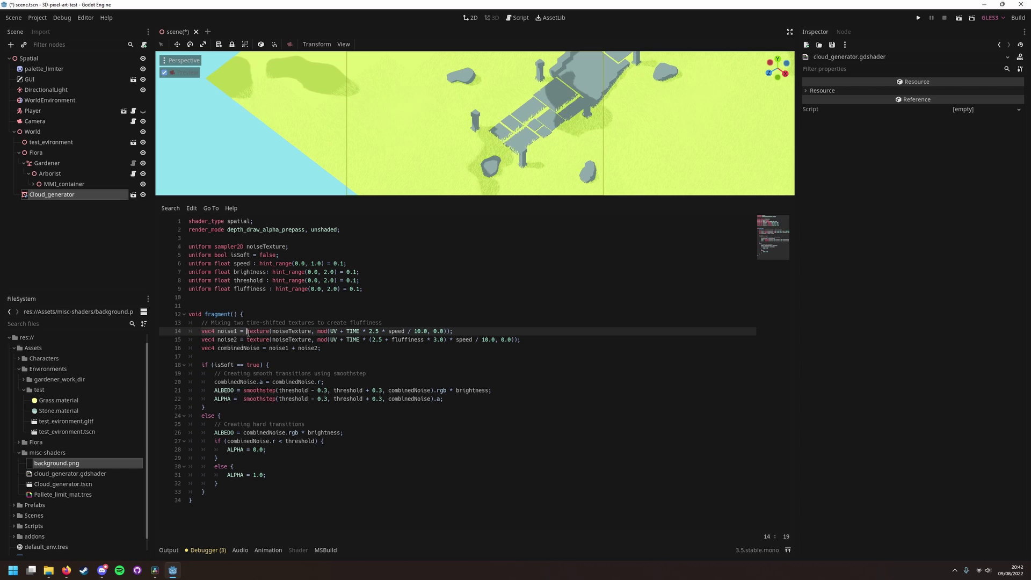
Step: Examine the cloud generator shader's fragment function, from the two noise textures to the soft and hard transition branches
left_click_drag(248, 333, 322, 340)
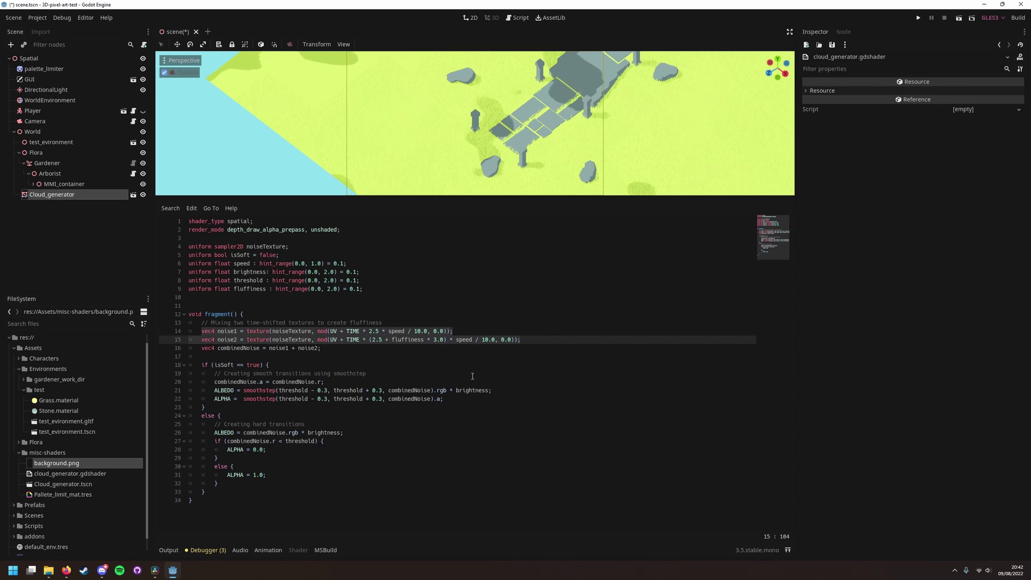
left_click(213, 348)
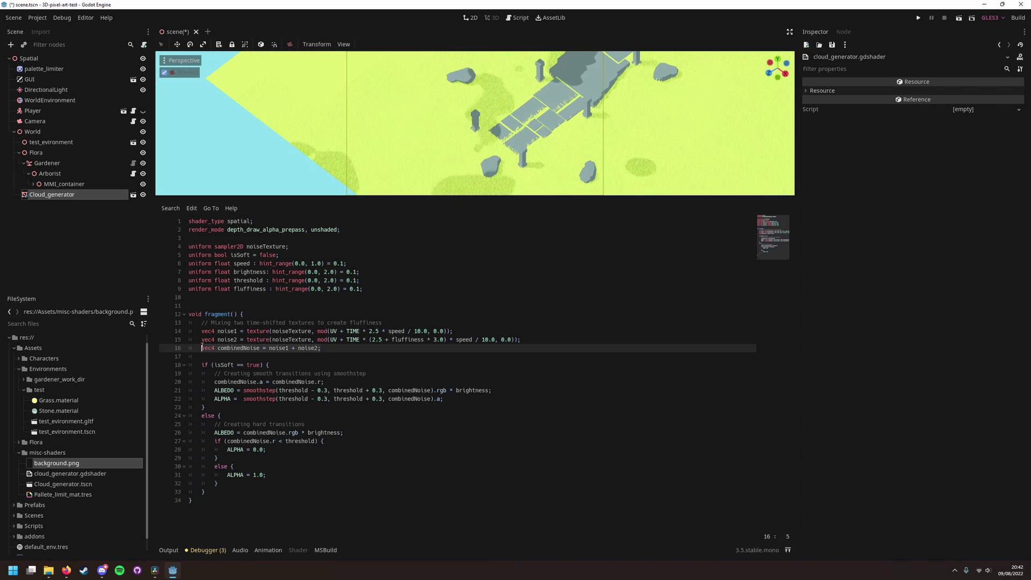
left_click(311, 366)
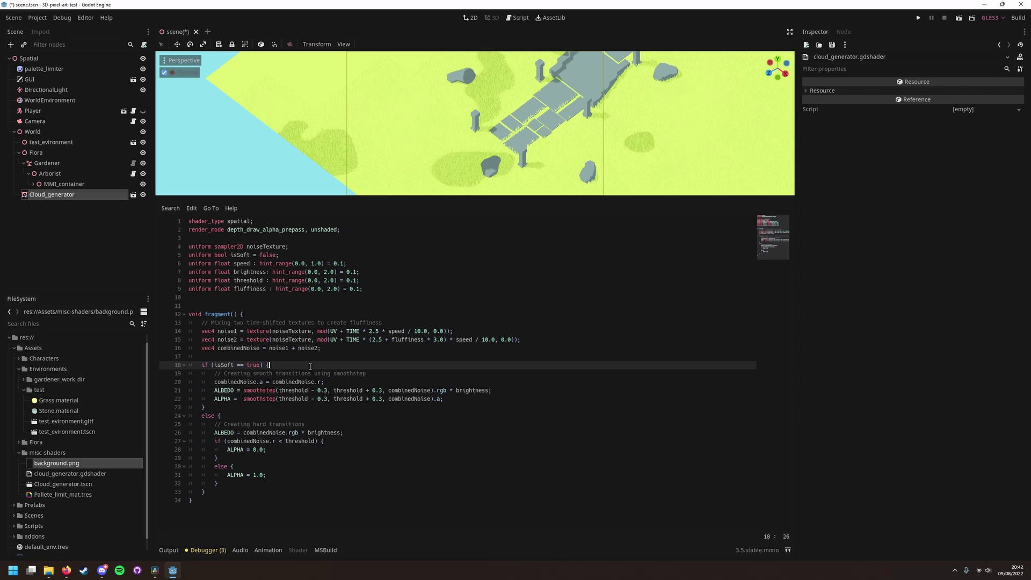
left_click(449, 384)
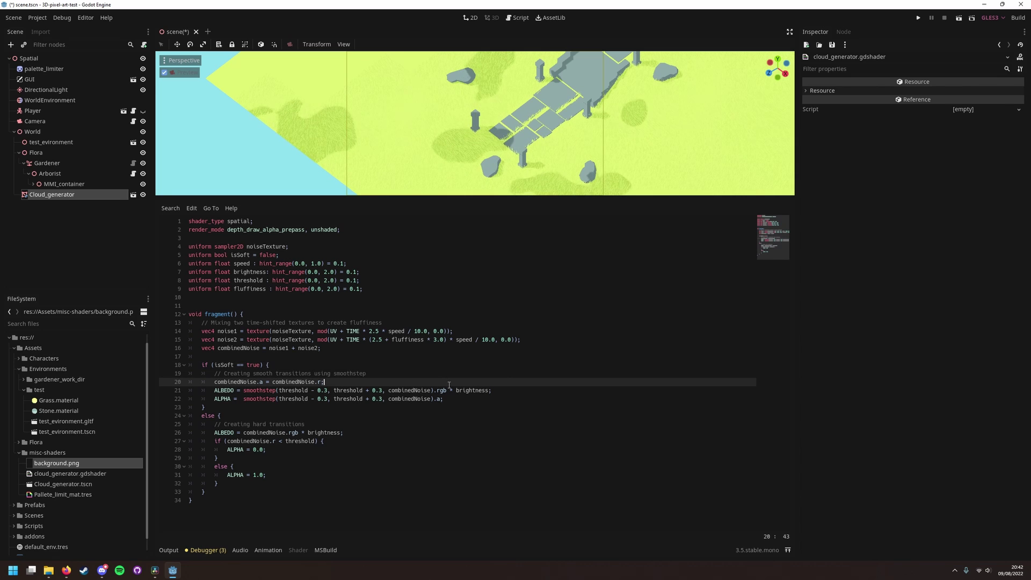
left_click(398, 424)
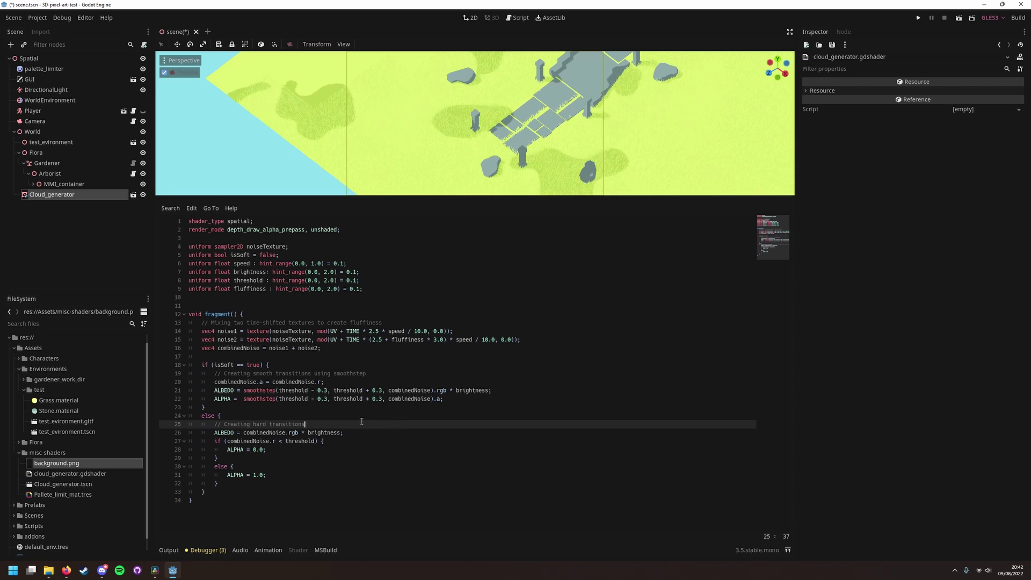
left_click_drag(367, 424, 384, 473)
left_click_drag(444, 399, 189, 381)
left_click(595, 373)
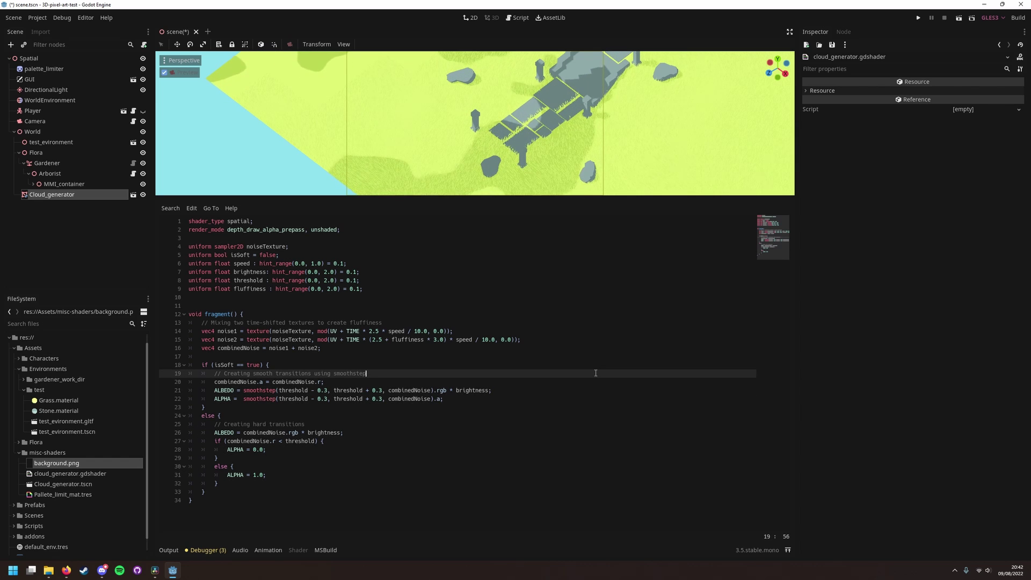
Step: Enlarge the 3D viewport above the shader code and turn off the camera preview to view the cloud plane over the terrain
left_click_drag(530, 197, 518, 343)
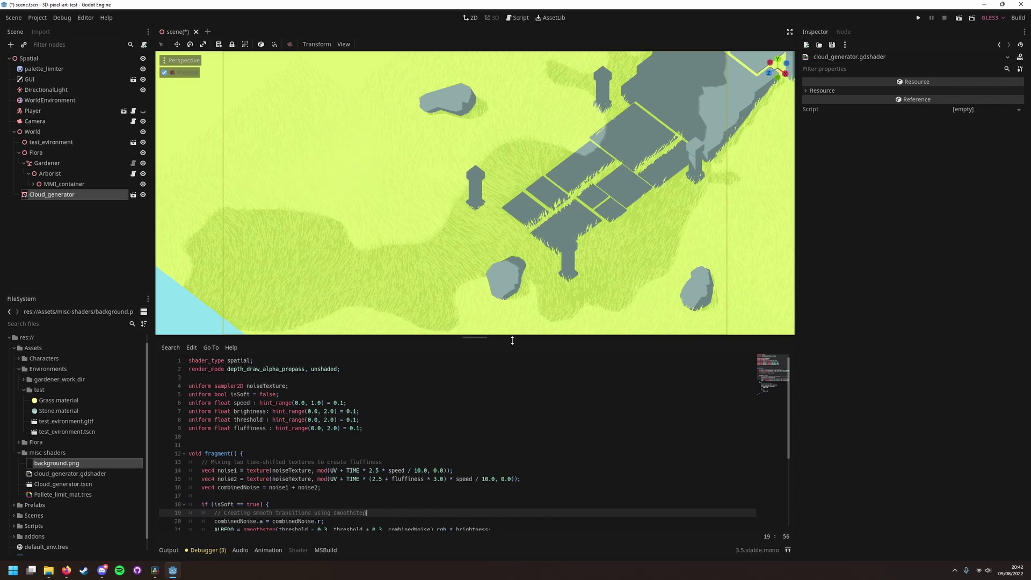
left_click(175, 78)
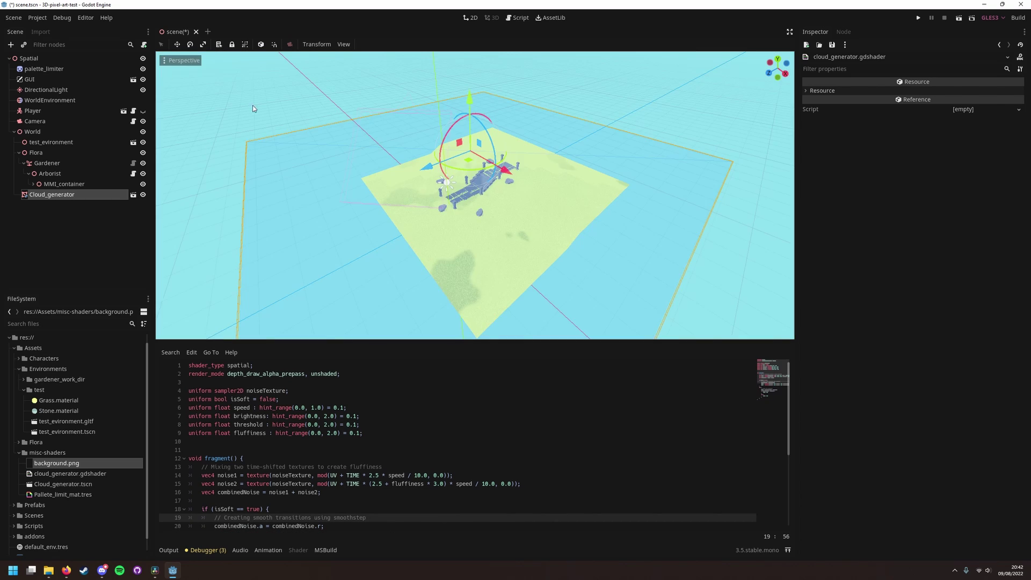
scroll(403, 164, "down", 3)
scroll(433, 191, "up", 6)
scroll(444, 185, "down", 5)
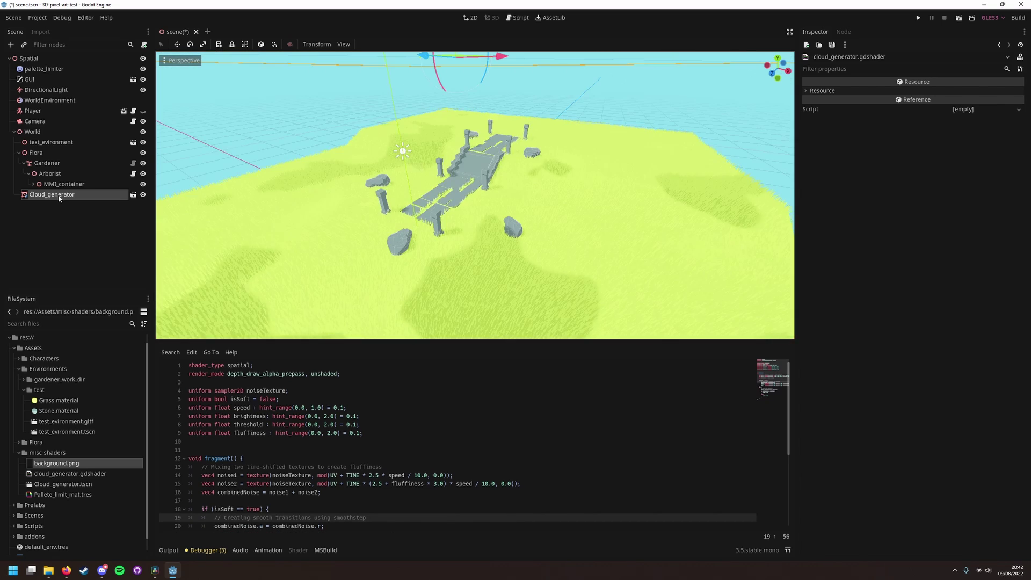
Step: Set the Cloud_generator mesh's Cast Shadow option to Shadows Only in its geometry settings
left_click(483, 204)
left_click(831, 344)
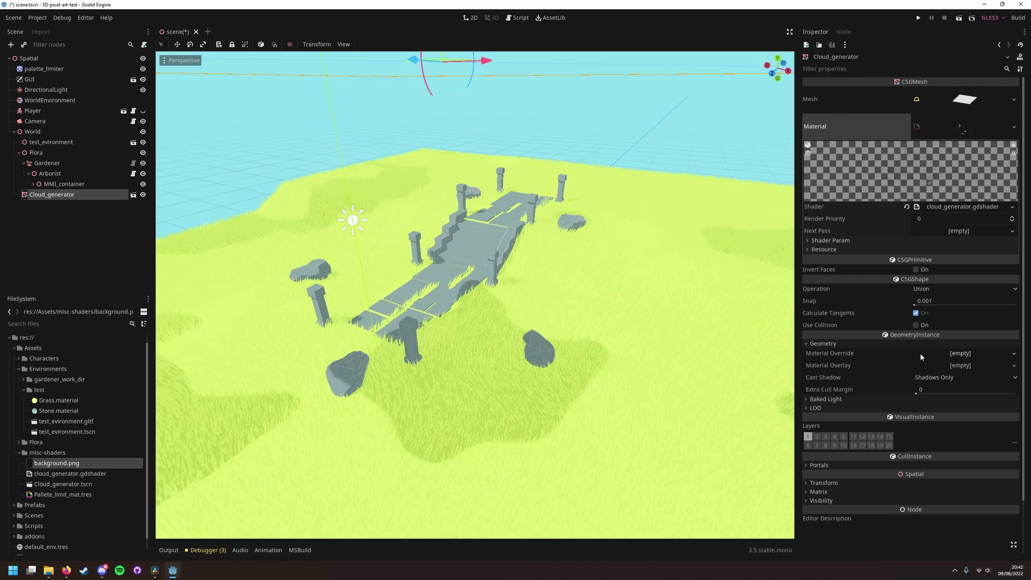
left_click(919, 378)
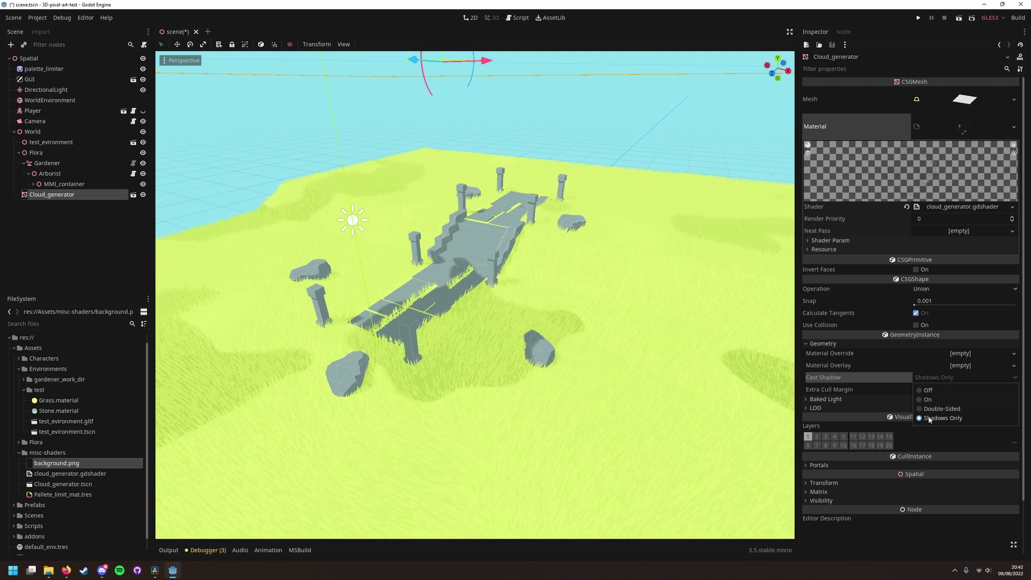
left_click(945, 419)
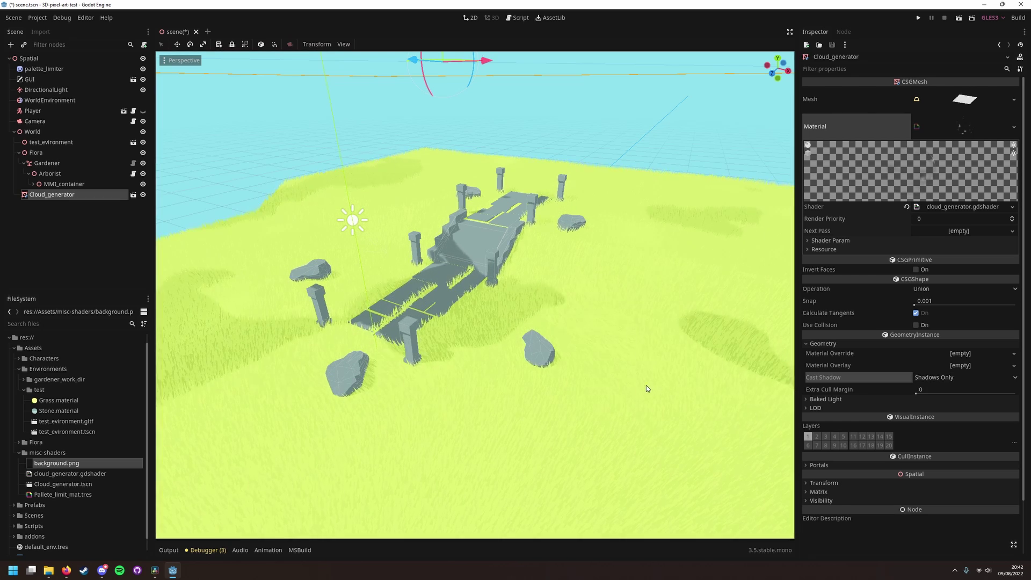